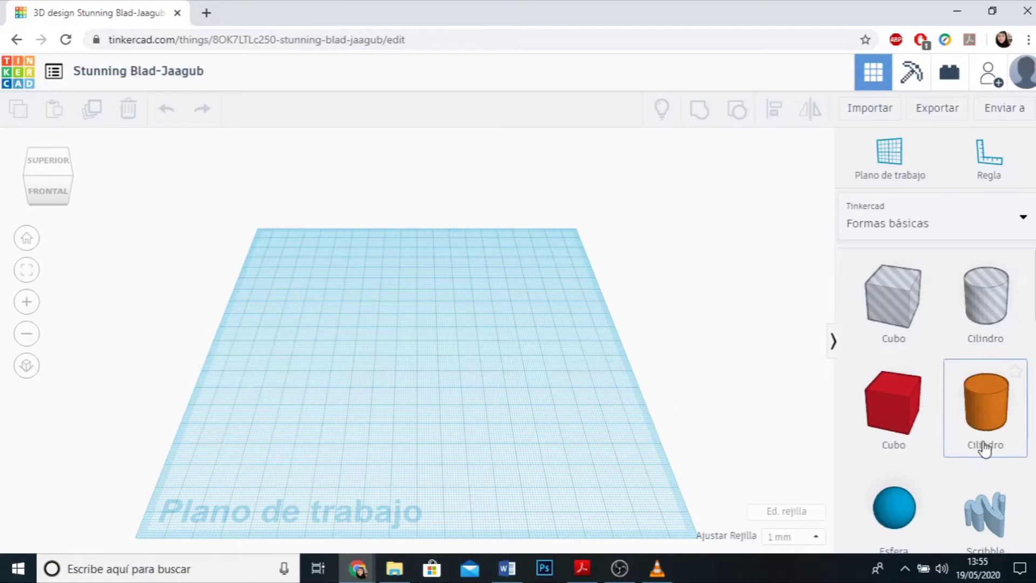
- Place a solid cylinder on the workplane and stretch its height to 50 mm
{"action": "left_click_drag", "start_coordinate": [985, 426], "coordinate": [339, 391]}
{"action": "right_click_drag", "start_coordinate": [421, 465], "coordinate": [409, 264]}
{"action": "scroll", "coordinate": [378, 270], "scroll_direction": "up", "scroll_amount": 5}
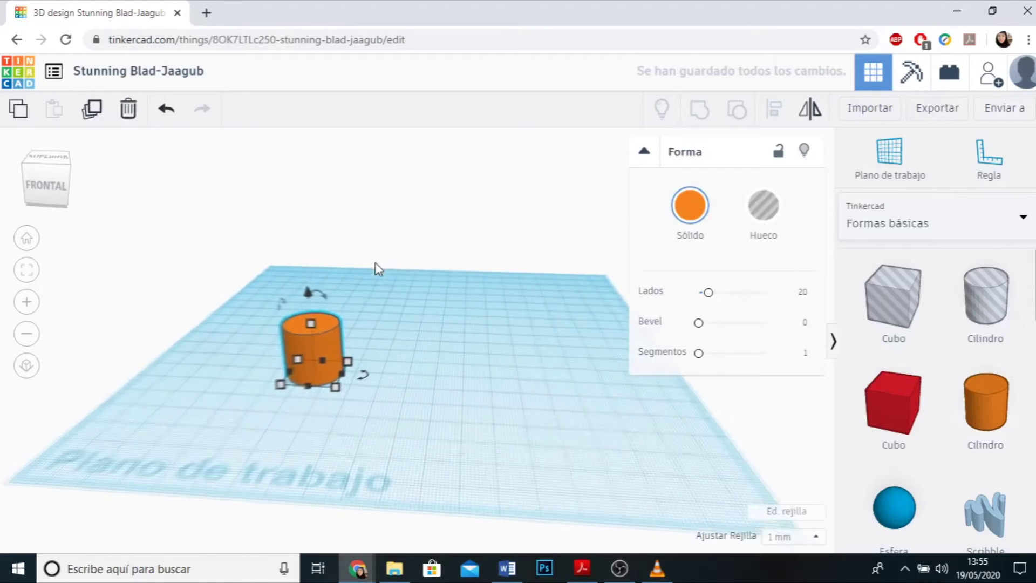
{"action": "left_click_drag", "start_coordinate": [266, 316], "coordinate": [268, 193]}
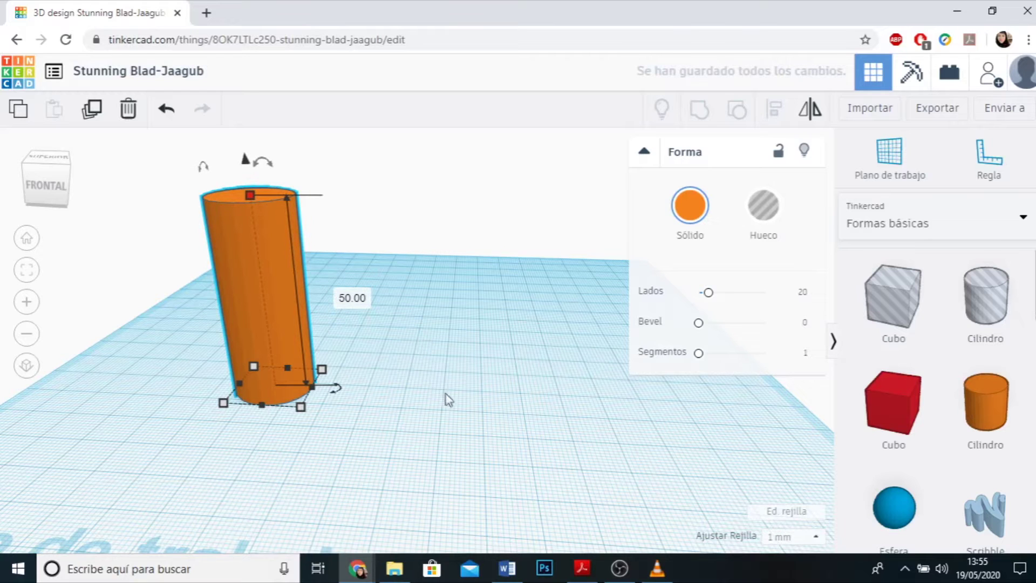
{"action": "scroll", "coordinate": [448, 397], "scroll_direction": "down", "scroll_amount": 4}
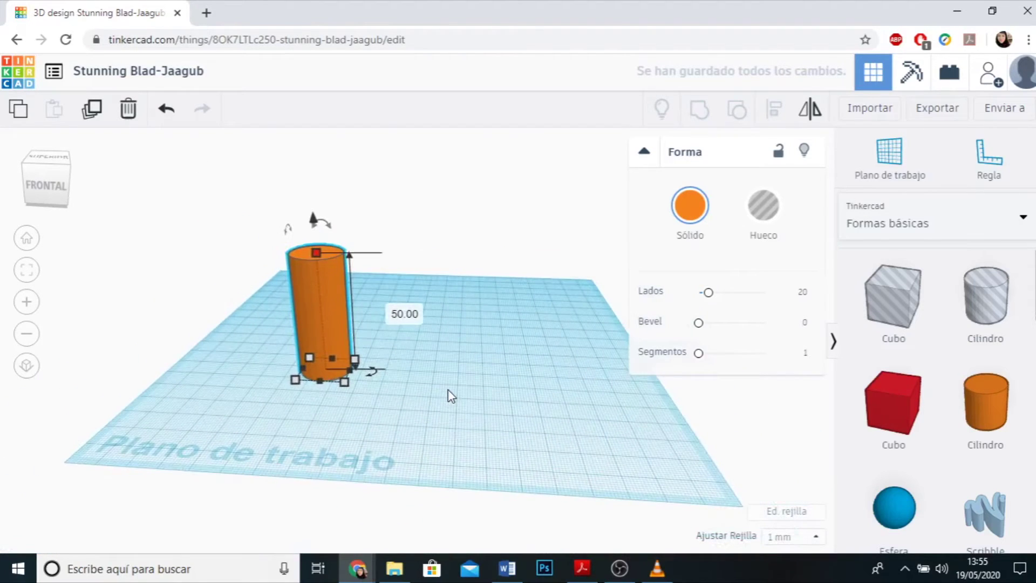
{"action": "left_click", "coordinate": [451, 397]}
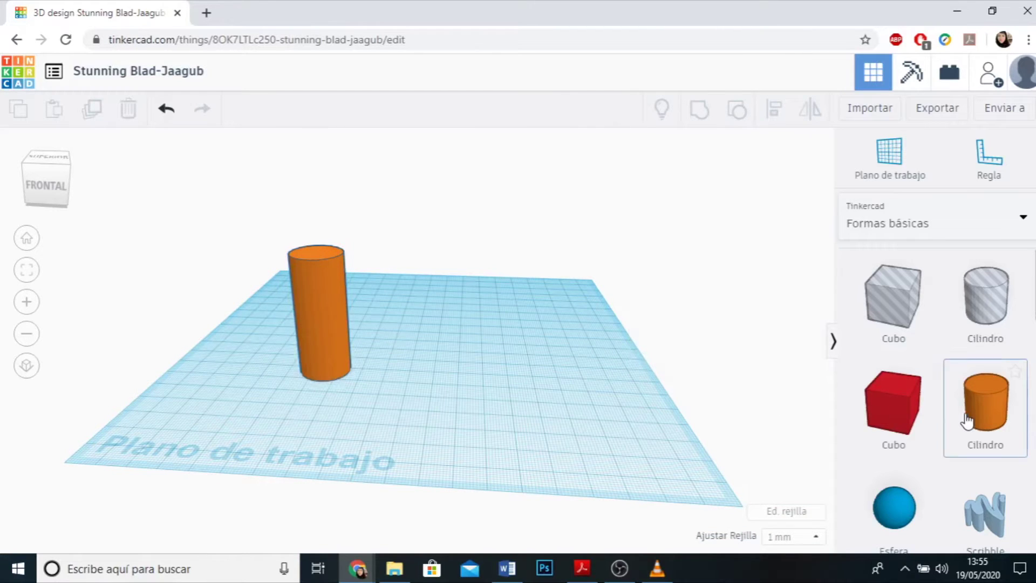
- Add a cone beside the cylinder and raise it 50 mm above the workplane
{"action": "scroll", "coordinate": [968, 421], "scroll_direction": "down", "scroll_amount": 2}
{"action": "scroll", "coordinate": [967, 421], "scroll_direction": "down", "scroll_amount": 2}
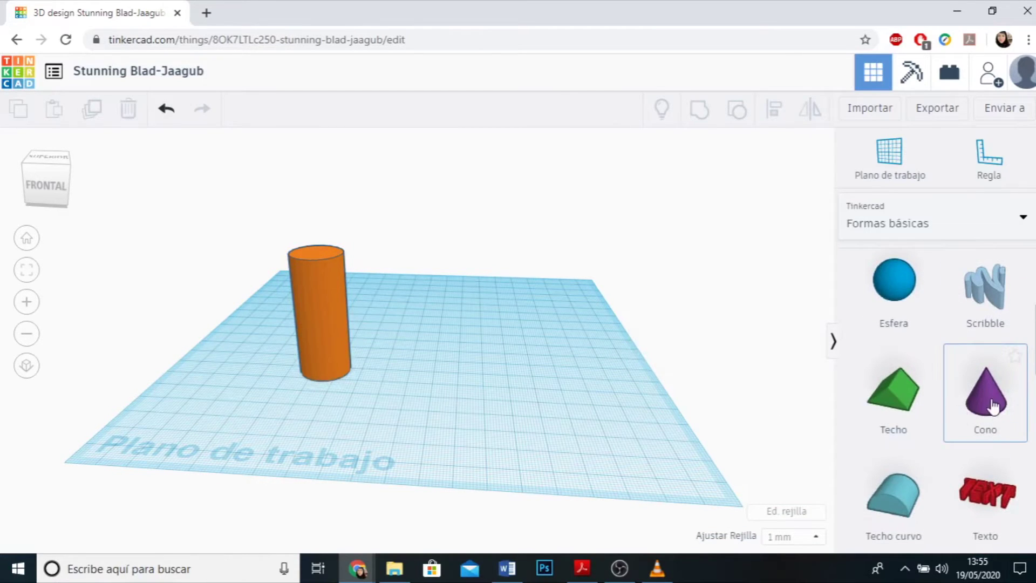
{"action": "left_click_drag", "start_coordinate": [993, 406], "coordinate": [385, 406]}
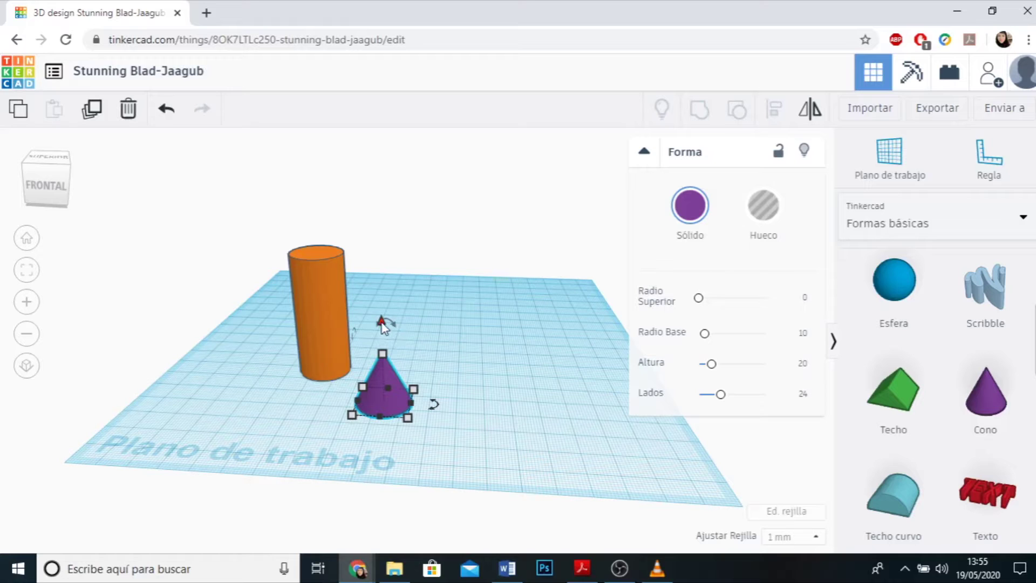
{"action": "left_click_drag", "start_coordinate": [382, 323], "coordinate": [417, 179]}
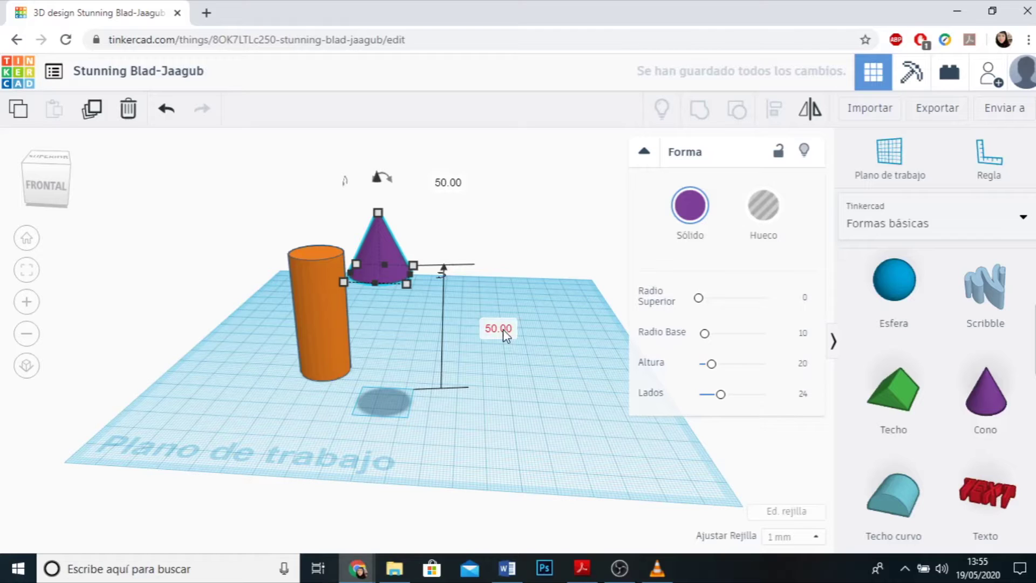
{"action": "left_click", "coordinate": [542, 390]}
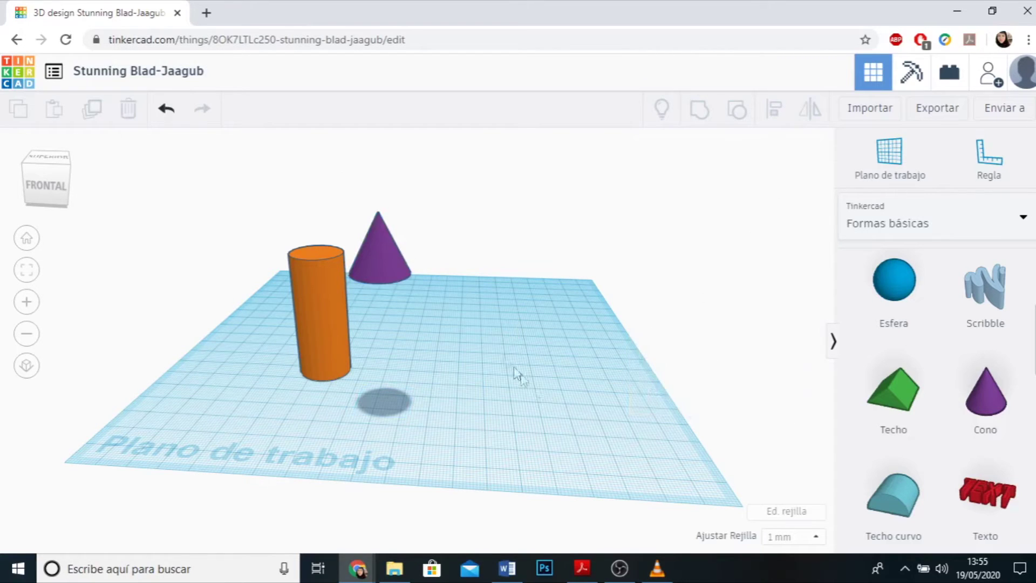
{"action": "left_click", "coordinate": [386, 270]}
{"action": "left_click_drag", "start_coordinate": [386, 268], "coordinate": [395, 252]}
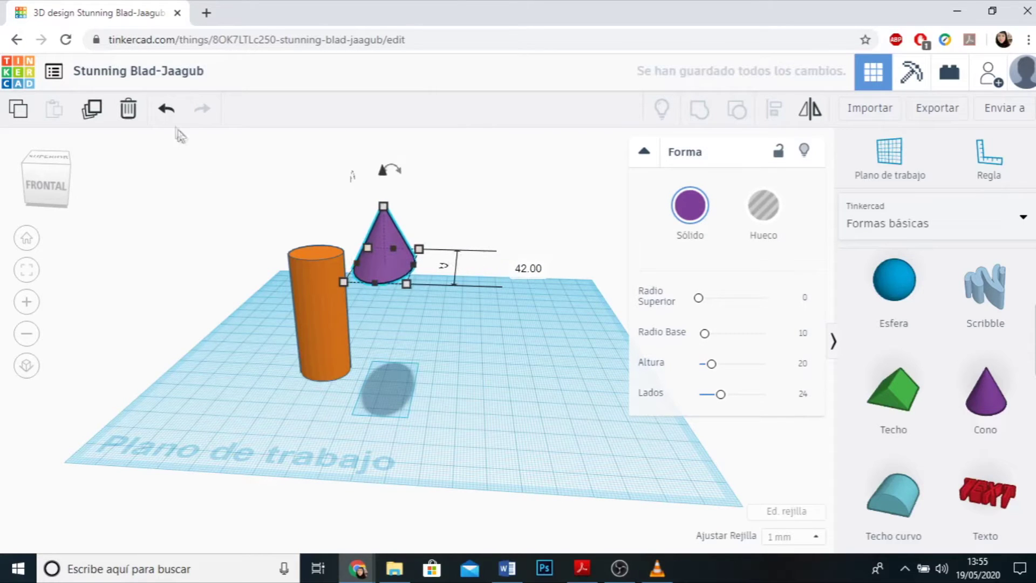
{"action": "left_click", "coordinate": [167, 110]}
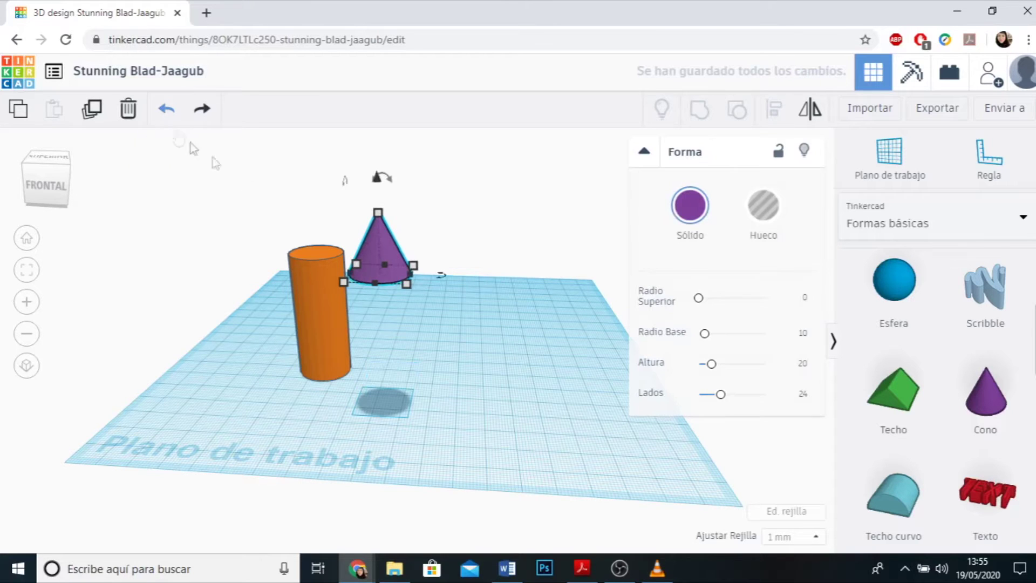
- Move the raised cone sideways and back across the workplane until it sits on top of the cylinder
{"action": "key", "text": "Left"}
{"action": "key", "text": "Left"}
{"action": "key", "text": "Left"}
{"action": "key", "text": "Left"}
{"action": "key", "text": "Left"}
{"action": "key", "text": "Left"}
{"action": "key", "text": "Left"}
{"action": "key", "text": "Left"}
{"action": "key", "text": "Left"}
{"action": "key", "text": "Left"}
{"action": "key", "text": "Left"}
{"action": "key", "text": "Left"}
{"action": "key", "text": "Left"}
{"action": "key", "text": "Left"}
{"action": "key", "text": "Left"}
{"action": "key", "text": "Left"}
{"action": "key", "text": "Left"}
{"action": "key", "text": "Left"}
{"action": "key", "text": "Left"}
{"action": "key", "text": "Left"}
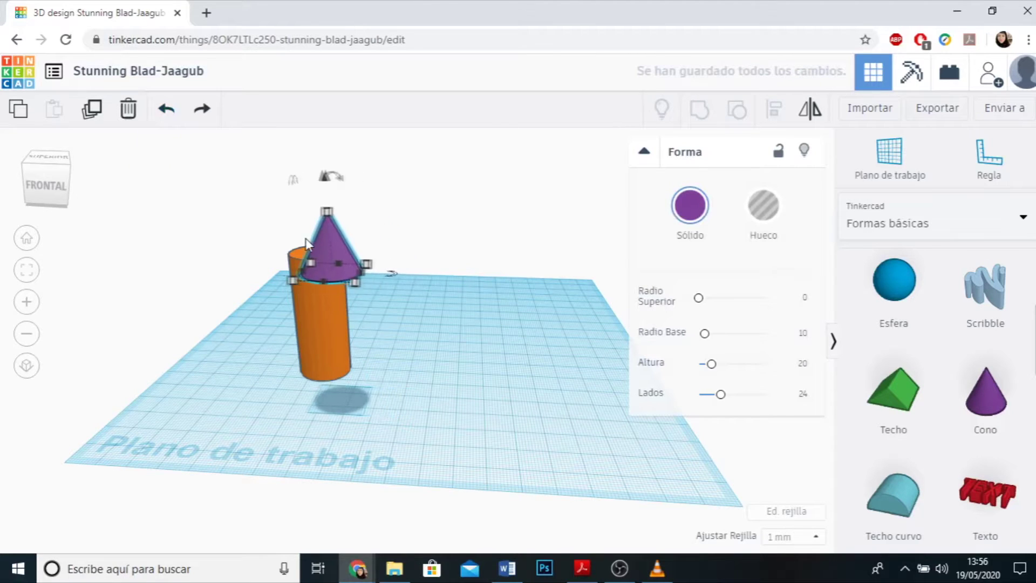
{"action": "key", "text": "Up"}
{"action": "key", "text": "Up"}
{"action": "key", "text": "Up"}
{"action": "key", "text": "Up"}
{"action": "key", "text": "Up"}
{"action": "key", "text": "Up"}
{"action": "key", "text": "Up"}
{"action": "key", "text": "Up"}
{"action": "key", "text": "Up"}
{"action": "key", "text": "Up"}
{"action": "key", "text": "Up"}
{"action": "key", "text": "Up"}
{"action": "key", "text": "Up"}
{"action": "key", "text": "Up"}
{"action": "key", "text": "Up"}
{"action": "key", "text": "Up"}
{"action": "key", "text": "Up"}
{"action": "key", "text": "Up"}
{"action": "key", "text": "Up"}
{"action": "key", "text": "Left"}
{"action": "key", "text": "Left"}
{"action": "key", "text": "Up"}
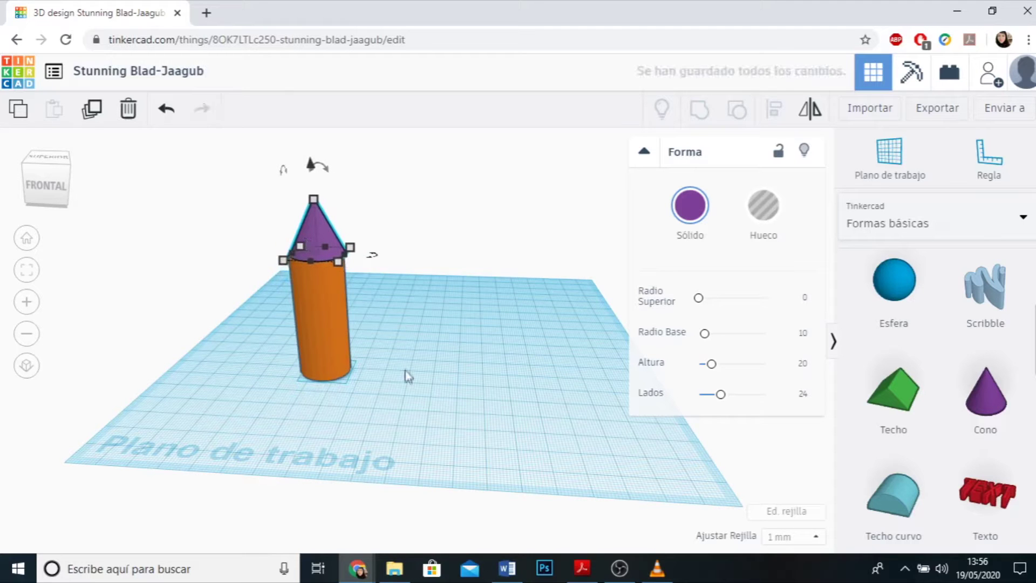
{"action": "left_click", "coordinate": [389, 394]}
- From the left side, nudge the cone one grid step along each horizontal direction to centre it on the cylinder
{"action": "right_click_drag", "start_coordinate": [254, 412], "coordinate": [542, 445]}
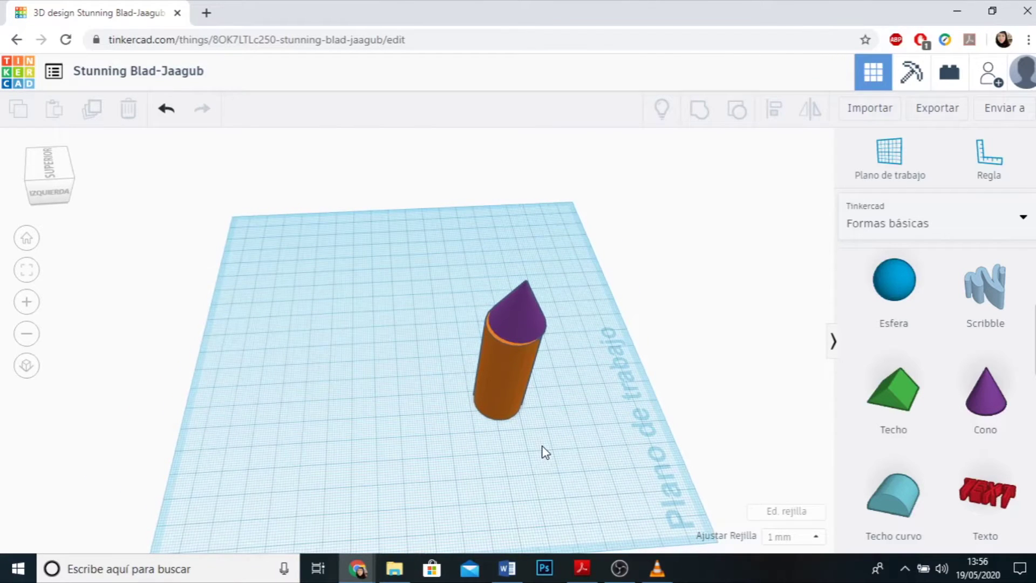
{"action": "left_click", "coordinate": [518, 324]}
{"action": "key", "text": "Left"}
{"action": "key", "text": "Down"}
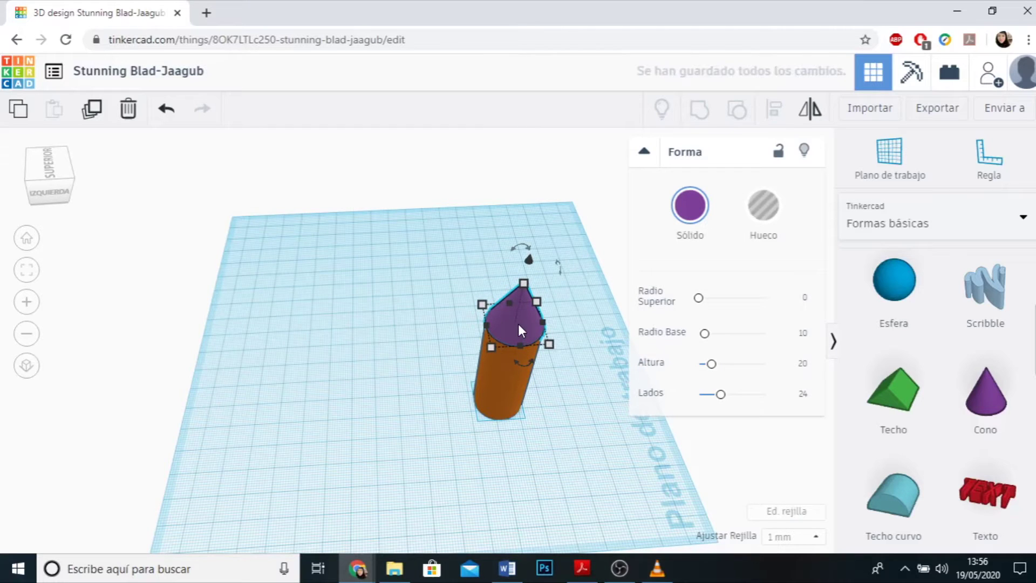
{"action": "left_click", "coordinate": [508, 488]}
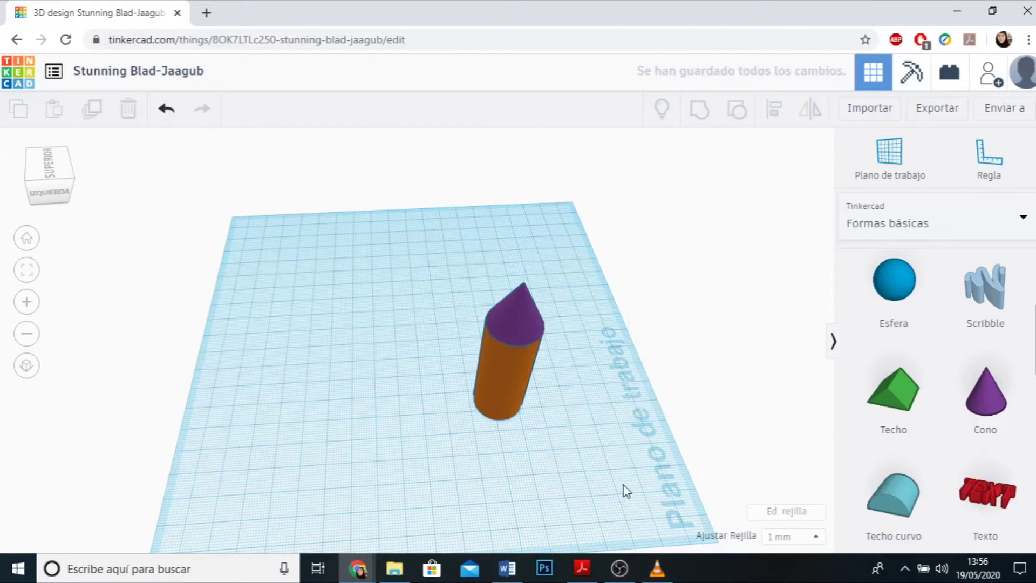
- Enlarge the cone's base to 22 by 22 mm so it slightly overhangs the cylinder
{"action": "mouse_move", "coordinate": [613, 481]}
{"action": "right_mouse_down"}
{"action": "mouse_move", "coordinate": [323, 412]}
{"action": "mouse_move", "coordinate": [222, 439]}
{"action": "right_mouse_up"}
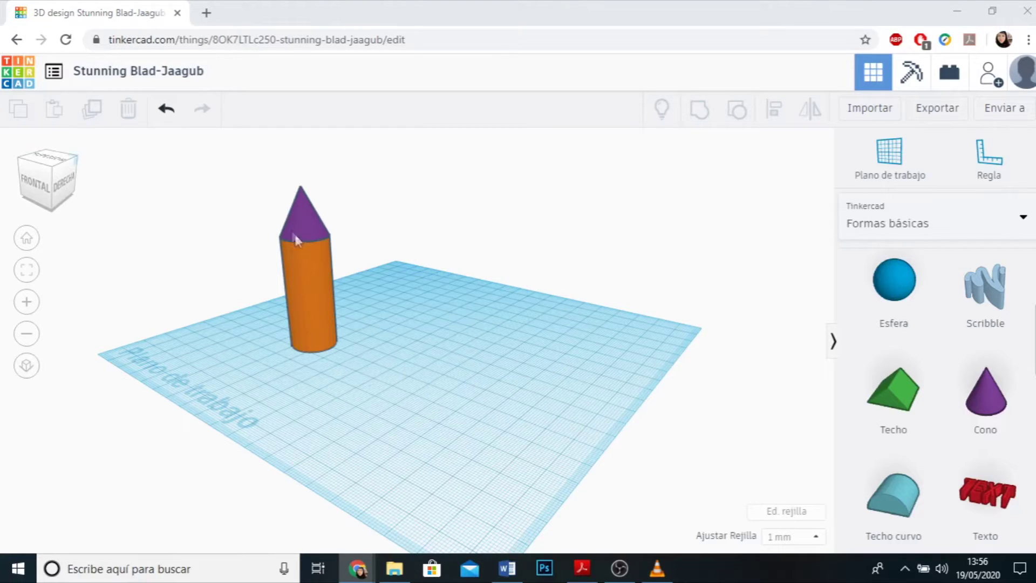
{"action": "scroll", "coordinate": [272, 198], "scroll_direction": "up", "scroll_amount": 4}
{"action": "scroll", "coordinate": [276, 205], "scroll_direction": "down", "scroll_amount": 3}
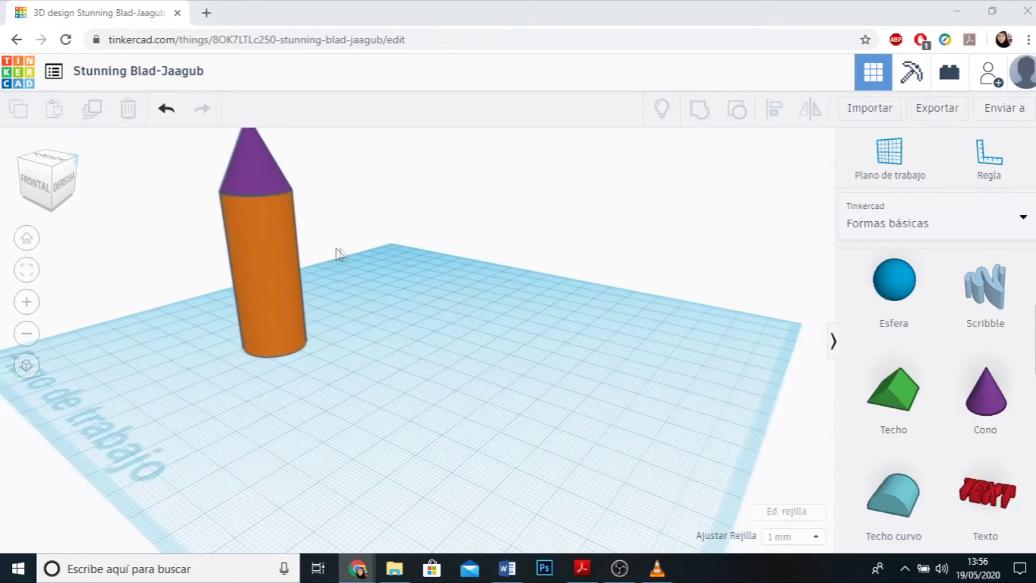
{"action": "left_click", "coordinate": [267, 176]}
{"action": "right_click_drag", "start_coordinate": [326, 221], "coordinate": [463, 306]}
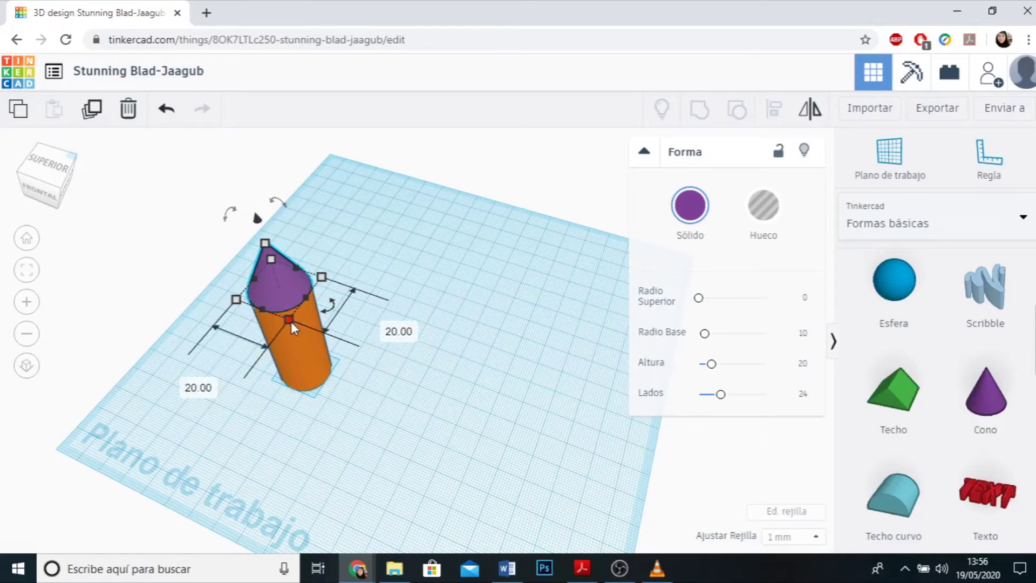
{"action": "left_click_drag", "start_coordinate": [290, 319], "coordinate": [292, 328]}
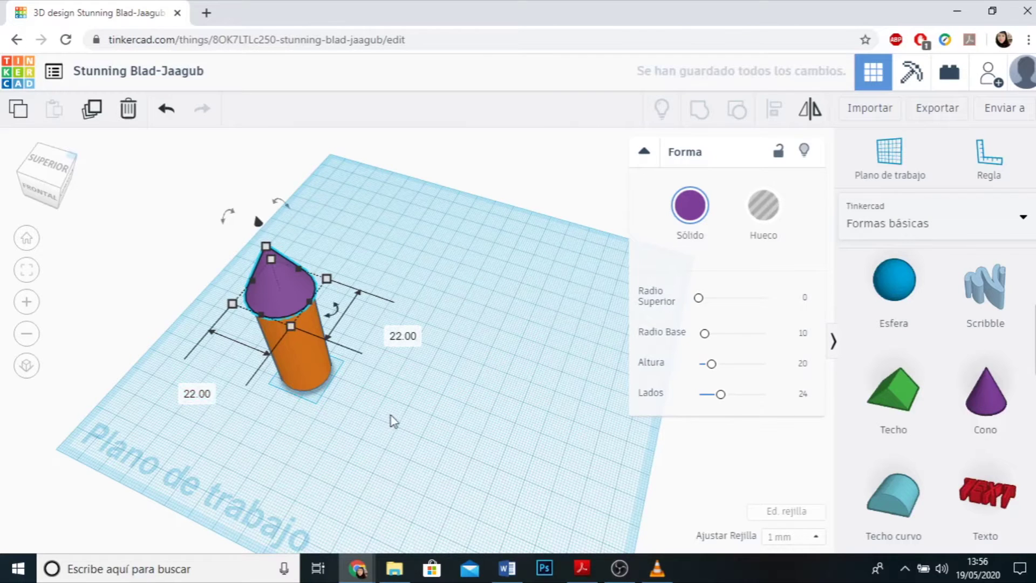
{"action": "right_click_drag", "start_coordinate": [398, 425], "coordinate": [489, 373]}
{"action": "left_click", "coordinate": [488, 373]}
- Make the cone transparent in the top view and check how it is centred over the cylinder
{"action": "scroll", "coordinate": [370, 335], "scroll_direction": "down", "scroll_amount": 5}
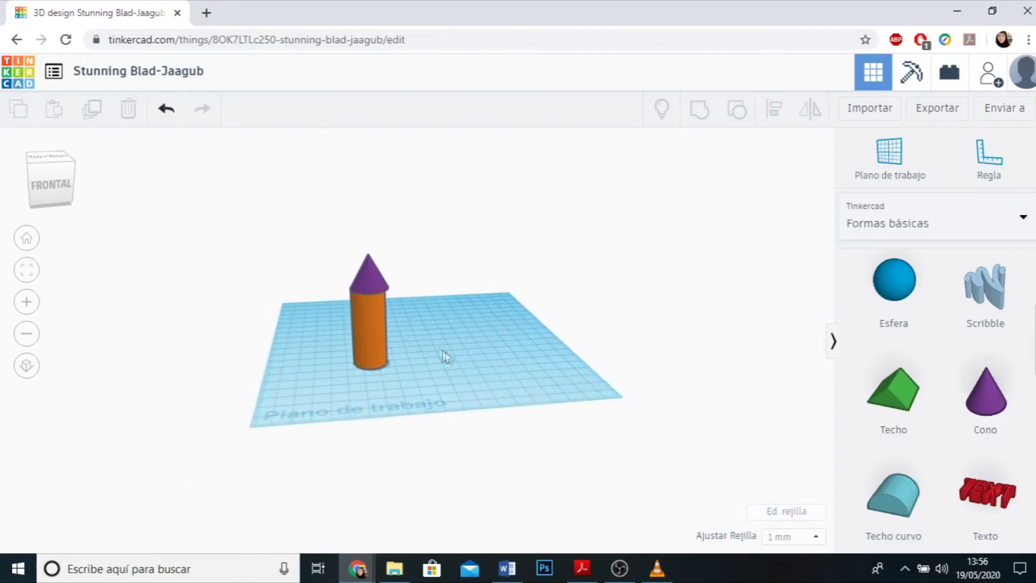
{"action": "right_click_drag", "start_coordinate": [426, 338], "coordinate": [436, 372]}
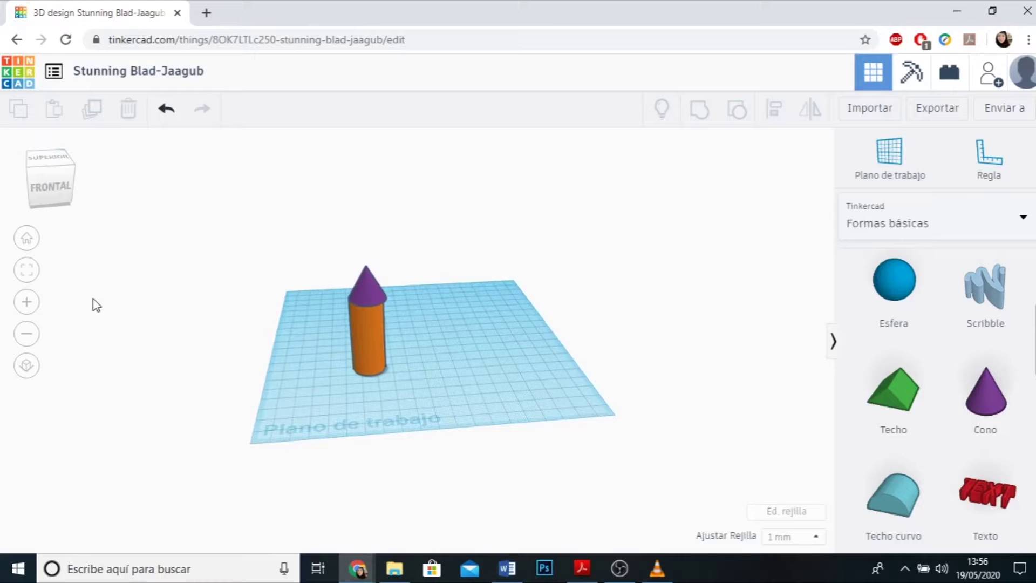
{"action": "left_click", "coordinate": [27, 270]}
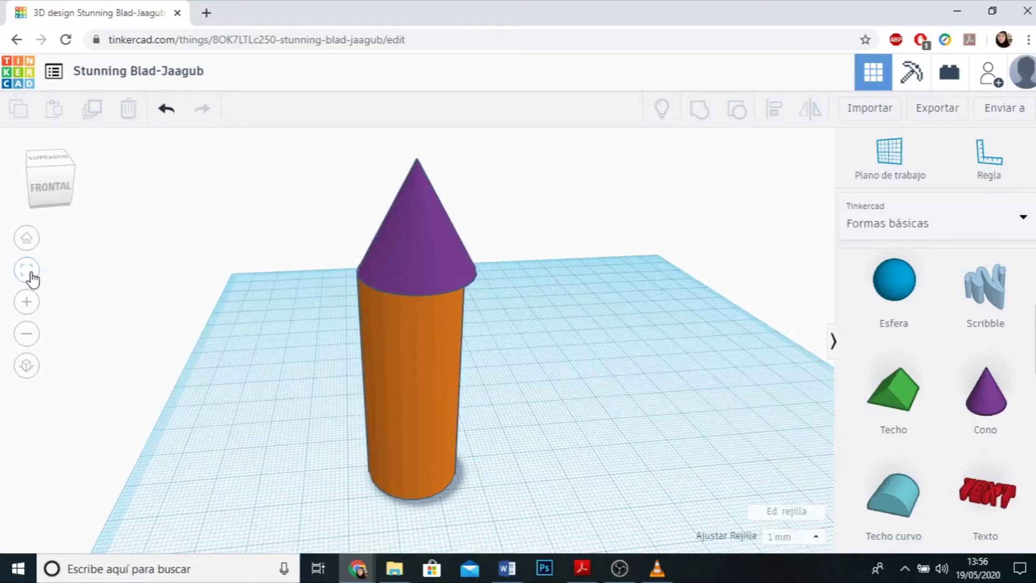
{"action": "left_click", "coordinate": [53, 157]}
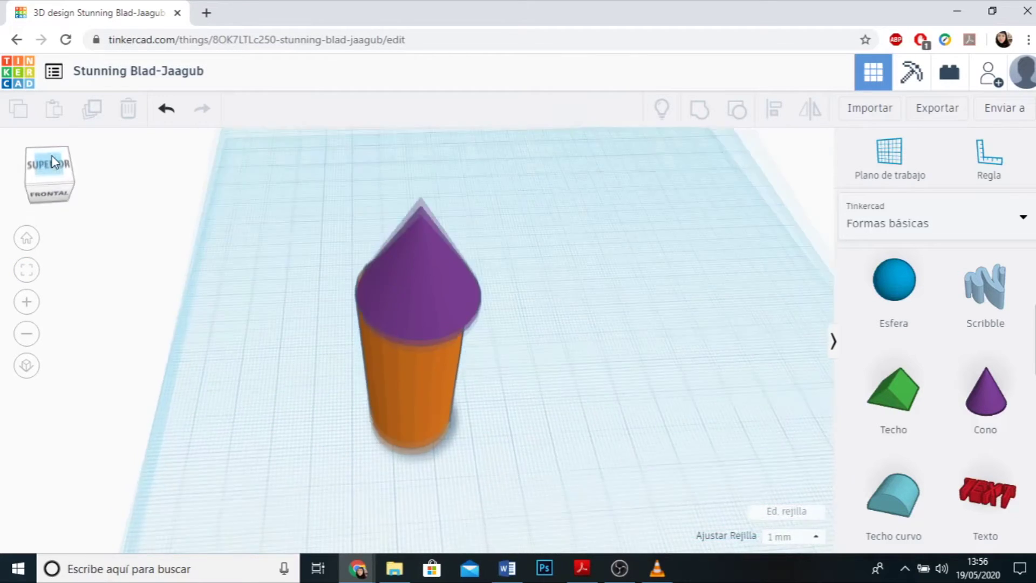
{"action": "left_click", "coordinate": [413, 346]}
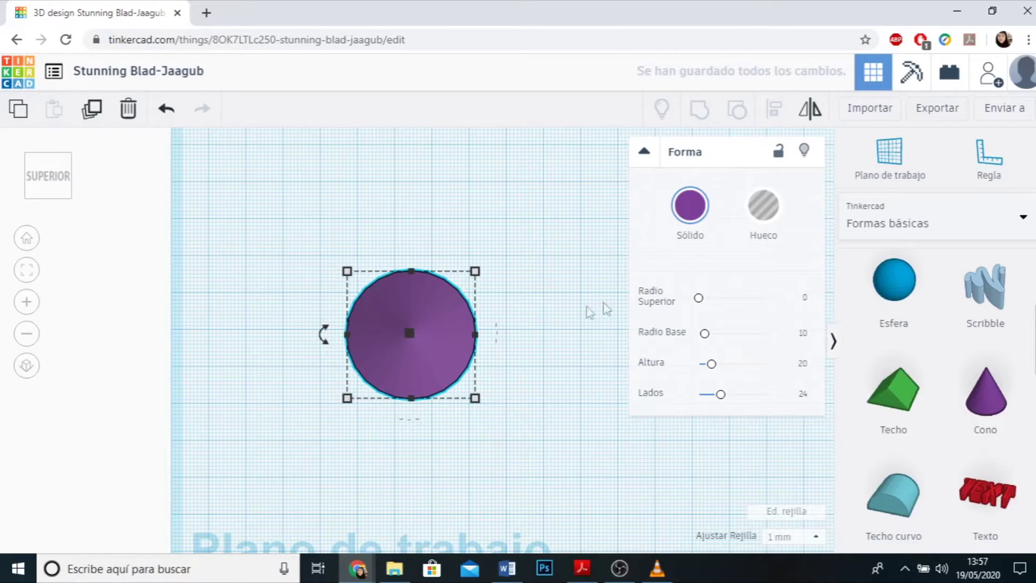
{"action": "left_click", "coordinate": [692, 209]}
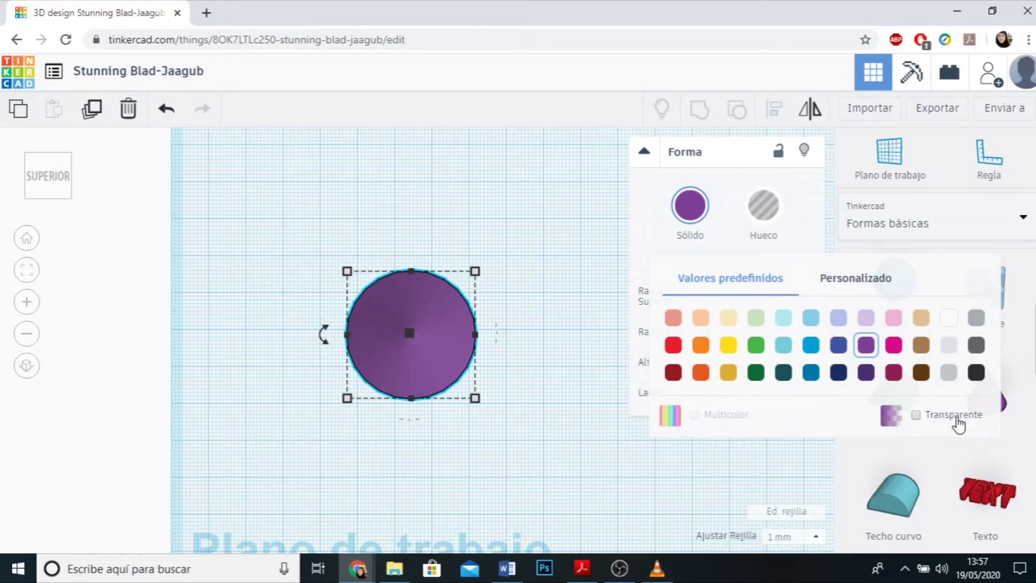
{"action": "left_click", "coordinate": [956, 415]}
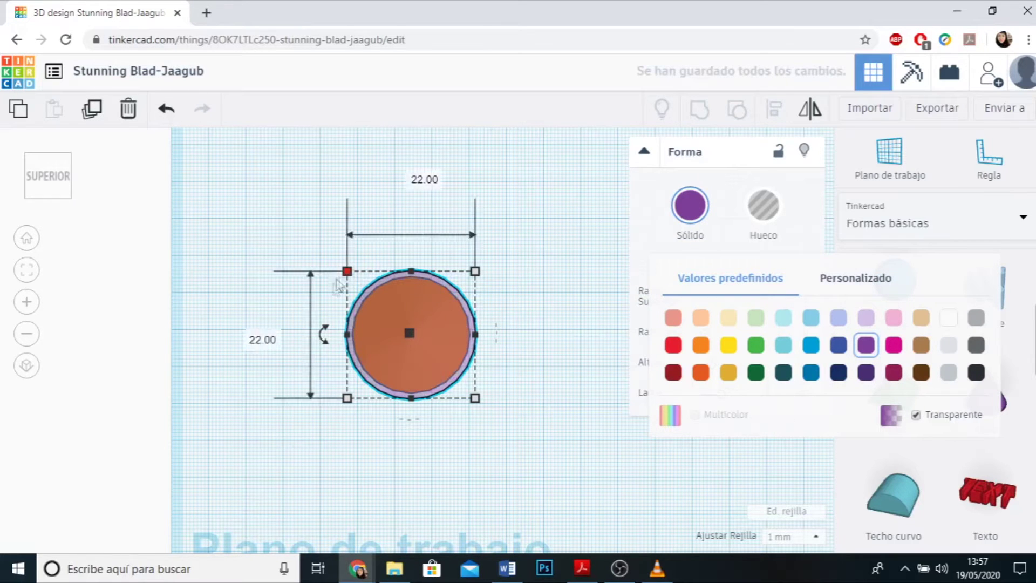
{"action": "left_click", "coordinate": [551, 459]}
{"action": "right_click_drag", "start_coordinate": [550, 463], "coordinate": [465, 391]}
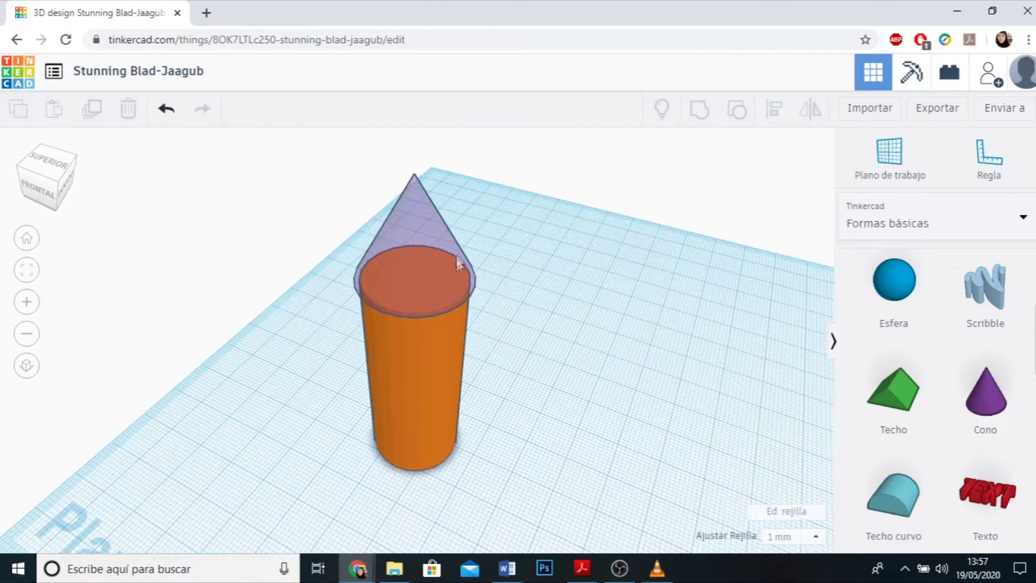
- Turn off the cone's transparency, keeping its solid purple colour
{"action": "left_click", "coordinate": [437, 224]}
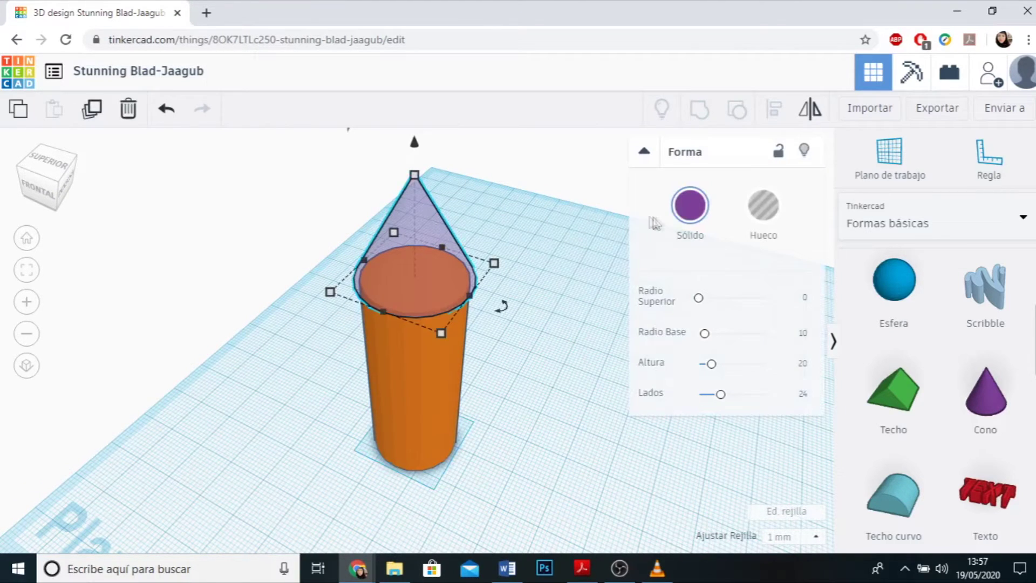
{"action": "left_click", "coordinate": [691, 213]}
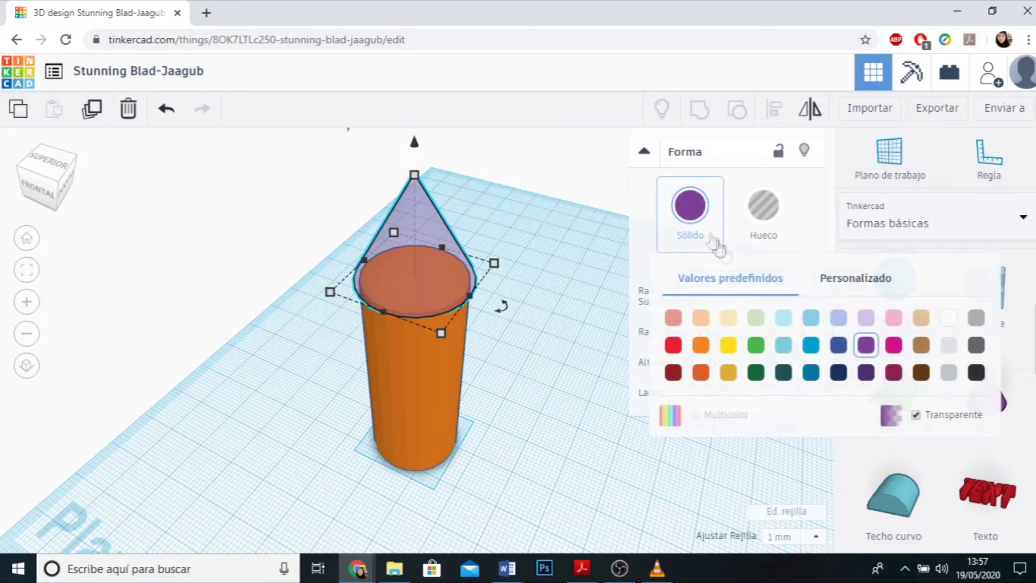
{"action": "left_click", "coordinate": [917, 415]}
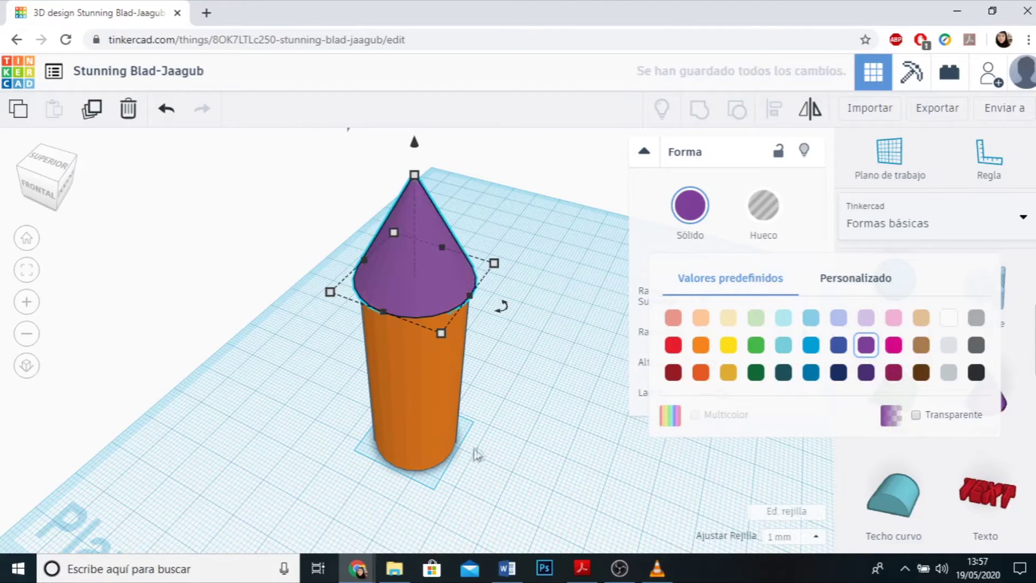
{"action": "left_click", "coordinate": [519, 450]}
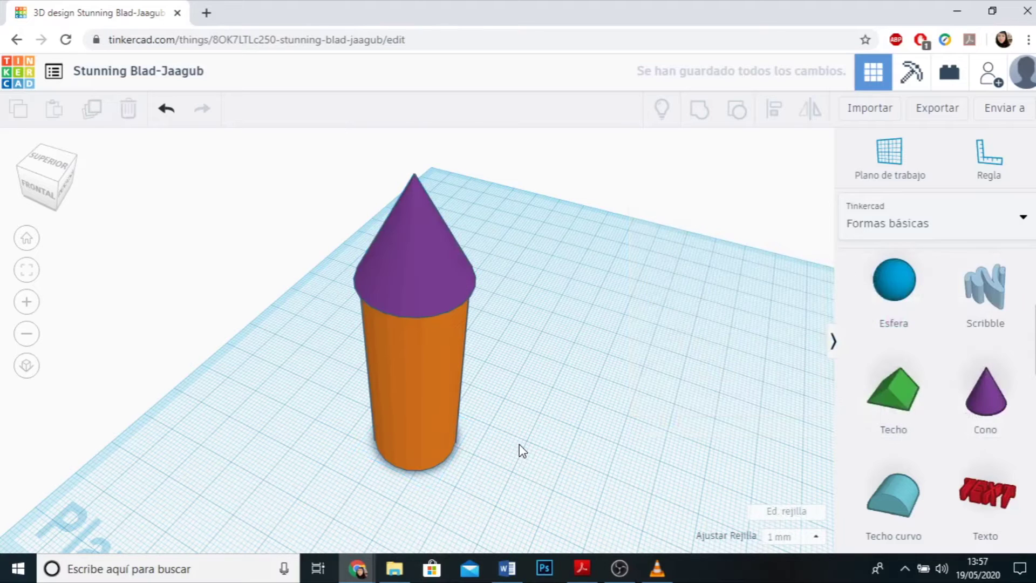
- Select the cone and the cylinder together and group them into one shape
{"action": "scroll", "coordinate": [521, 451], "scroll_direction": "down", "scroll_amount": 2}
{"action": "right_click_drag", "start_coordinate": [524, 451], "coordinate": [510, 418]}
{"action": "left_click_drag", "start_coordinate": [292, 179], "coordinate": [516, 506]}
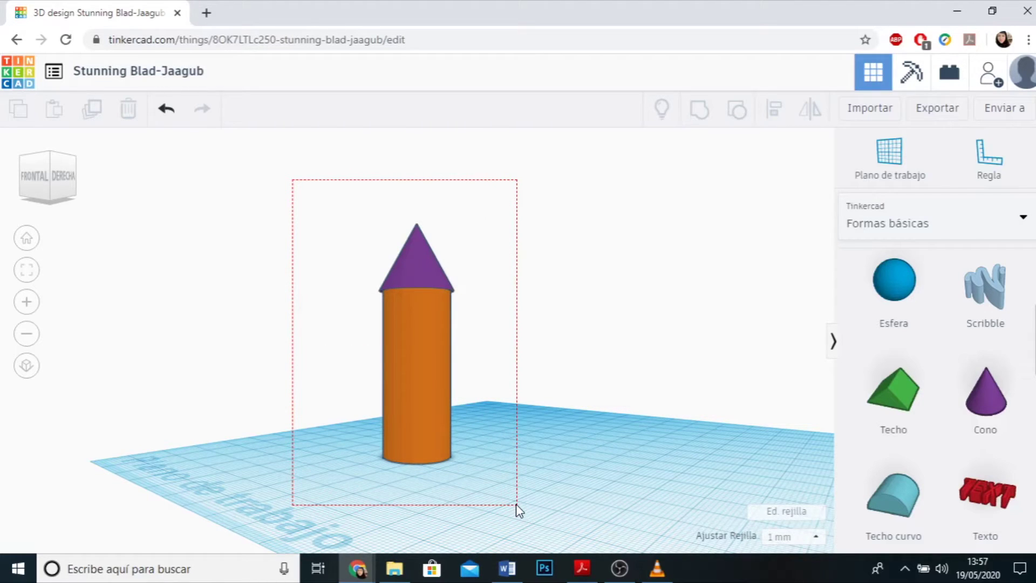
{"action": "left_click_drag", "start_coordinate": [516, 505], "coordinate": [516, 505]}
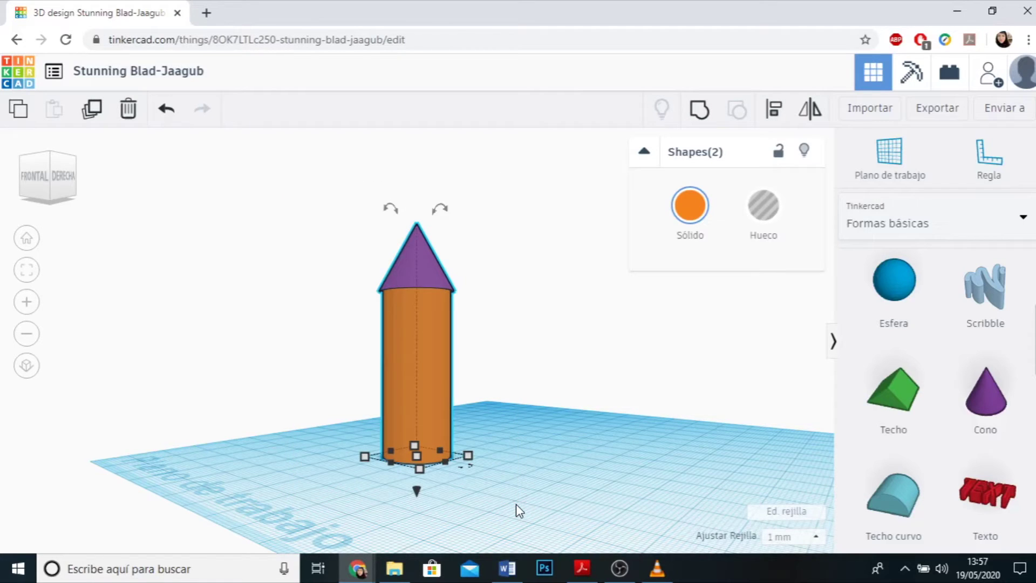
{"action": "left_click", "coordinate": [698, 116]}
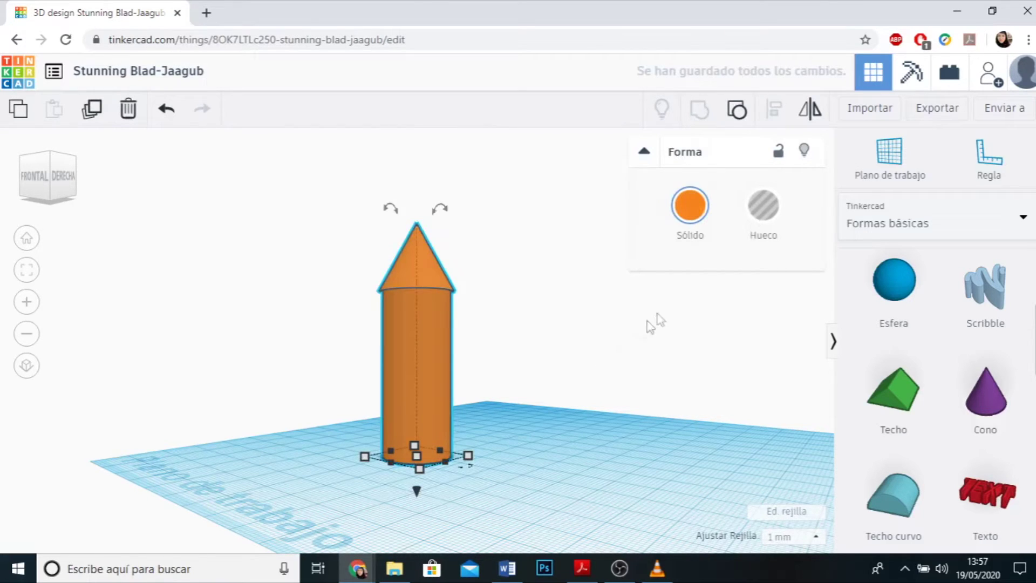
- Turn on the Multicolor option for the grouped tower so the cone and cylinder keep their own colours
{"action": "left_click", "coordinate": [691, 212]}
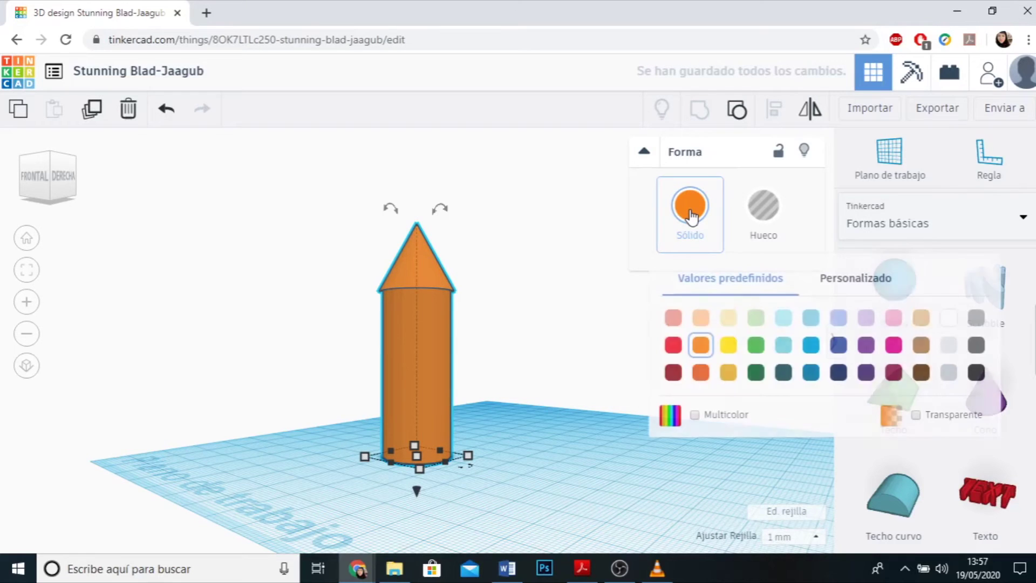
{"action": "left_click", "coordinate": [696, 415]}
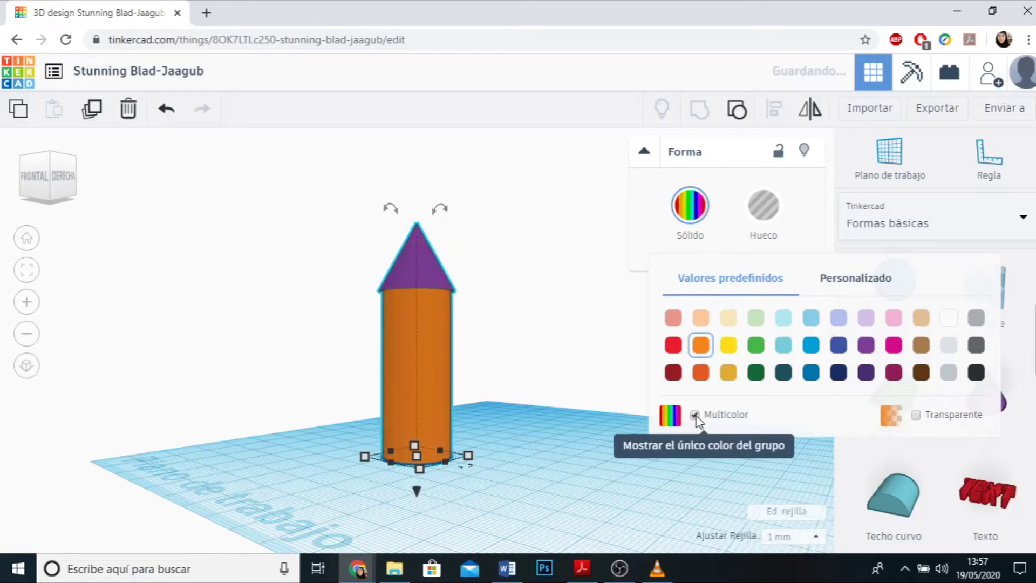
{"action": "left_click", "coordinate": [564, 367]}
{"action": "left_click", "coordinate": [555, 400]}
{"action": "right_click_drag", "start_coordinate": [555, 400], "coordinate": [553, 476]}
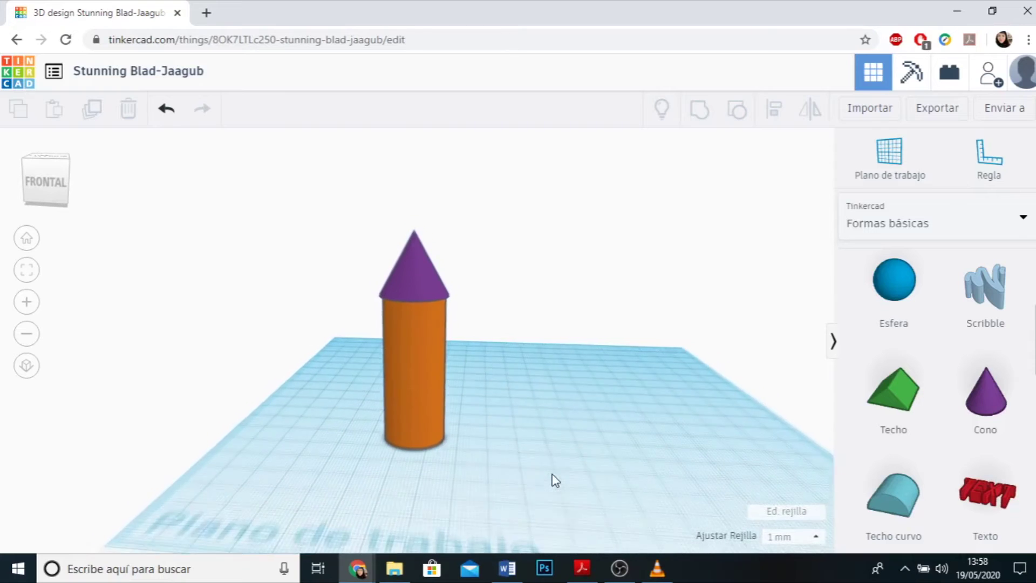
- Duplicate the grouped tower and move the copy about 74 mm to the right and 3 mm forward
{"action": "scroll", "coordinate": [552, 475], "scroll_direction": "down", "scroll_amount": 3}
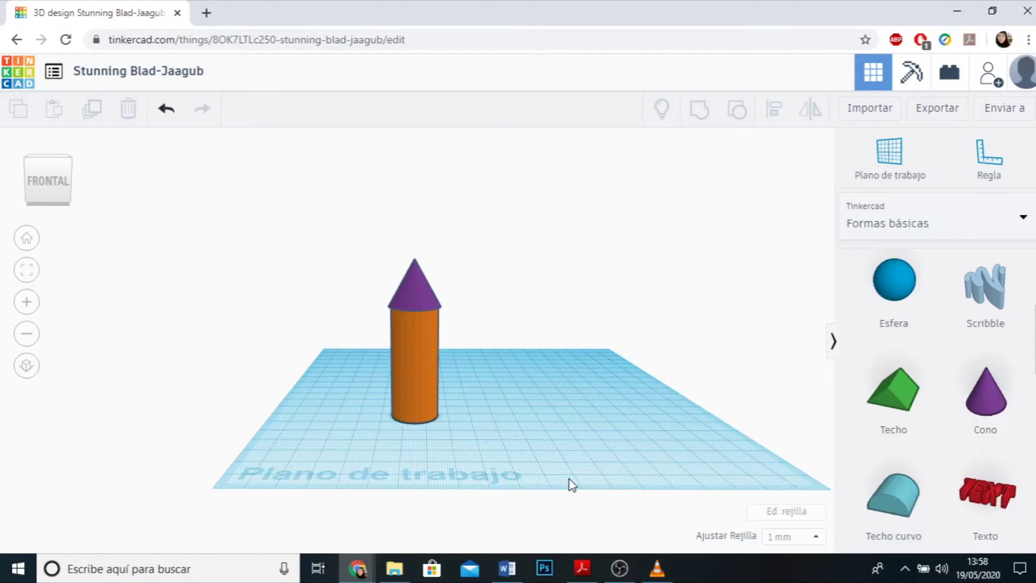
{"action": "scroll", "coordinate": [517, 448], "scroll_direction": "up", "scroll_amount": 3}
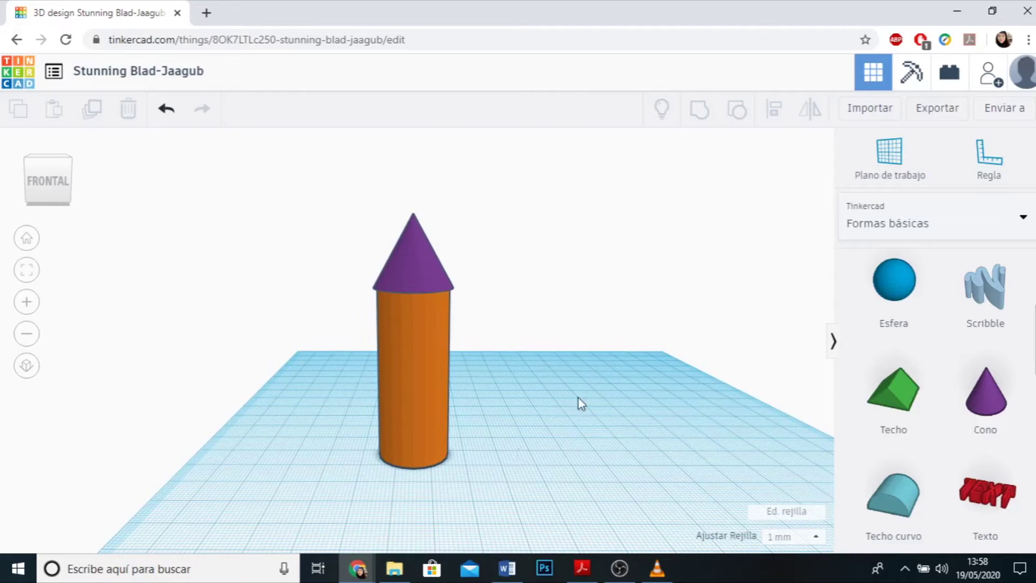
{"action": "scroll", "coordinate": [579, 398], "scroll_direction": "down", "scroll_amount": 2}
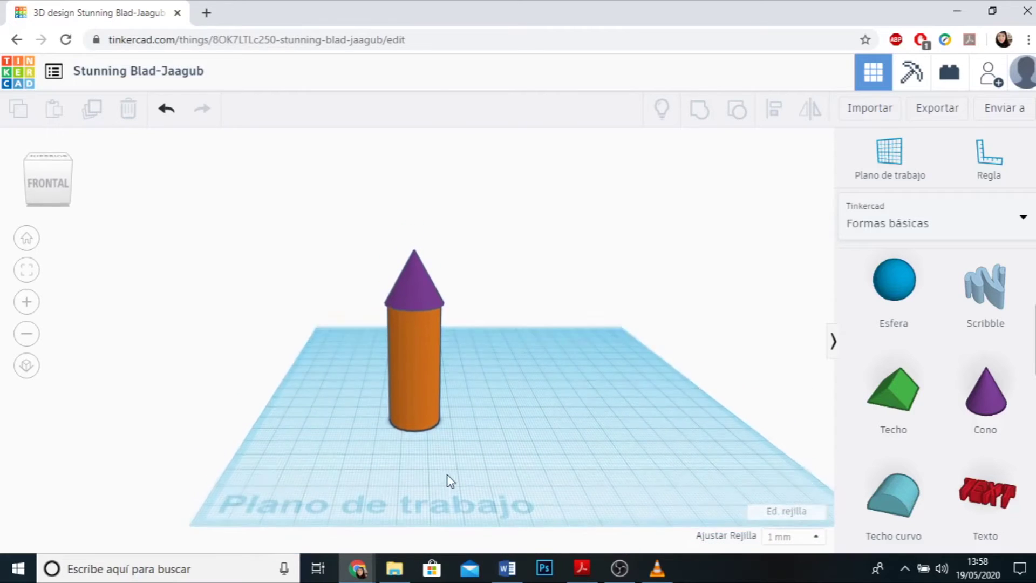
{"action": "left_click", "coordinate": [419, 357]}
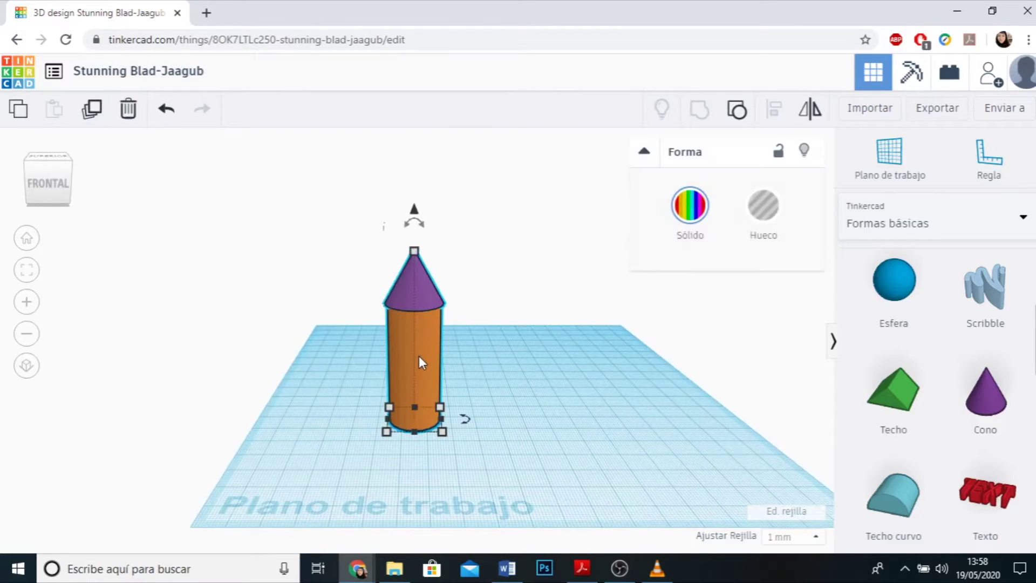
{"action": "left_click", "coordinate": [96, 119]}
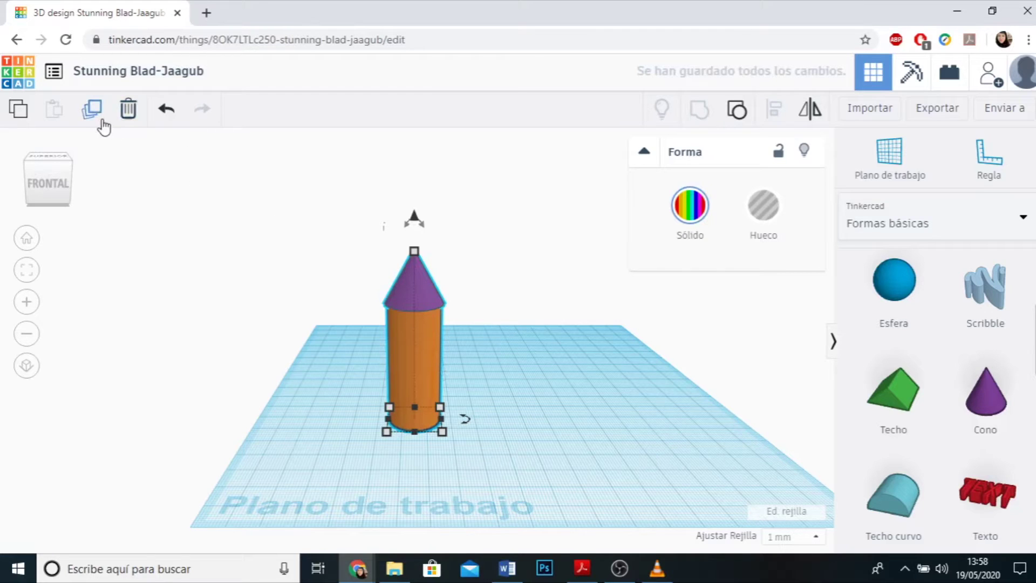
{"action": "left_click_drag", "start_coordinate": [417, 354], "coordinate": [617, 357]}
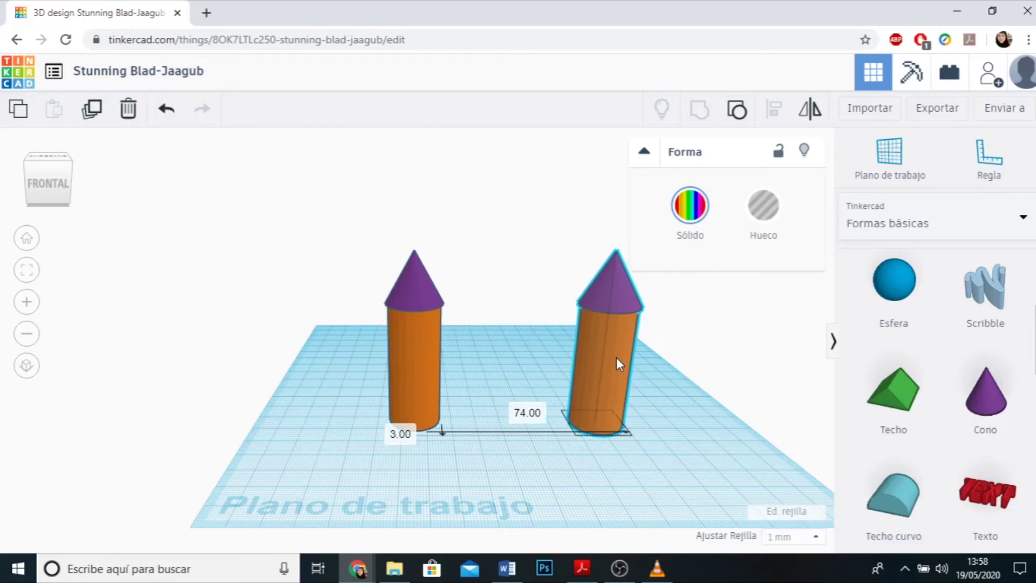
{"action": "left_click", "coordinate": [704, 408]}
- Place a red box in front of the two towers and stretch its base to about 65 by 16 mm
{"action": "right_click_drag", "start_coordinate": [613, 486], "coordinate": [452, 354]}
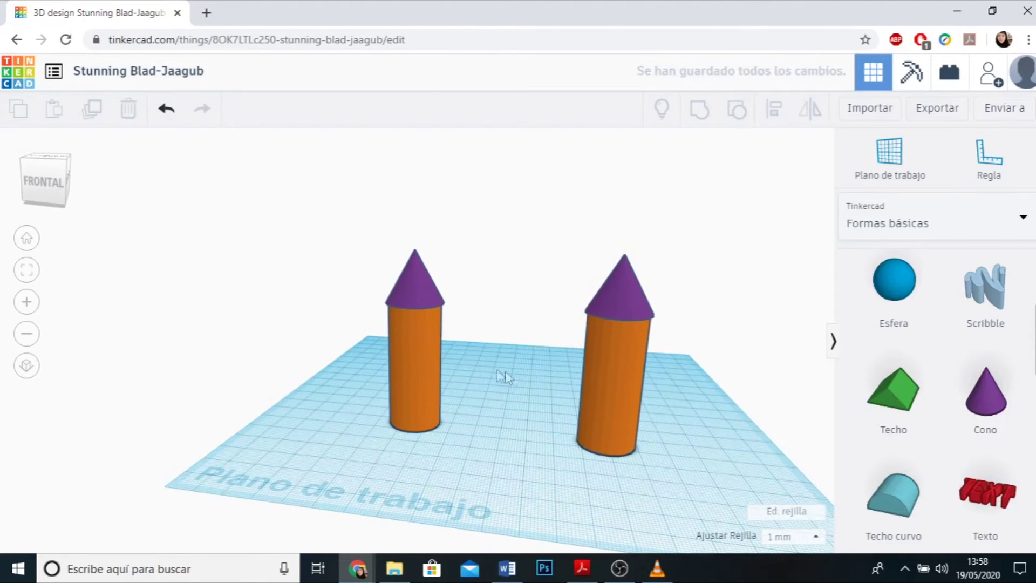
{"action": "right_click_drag", "start_coordinate": [514, 468], "coordinate": [546, 470]}
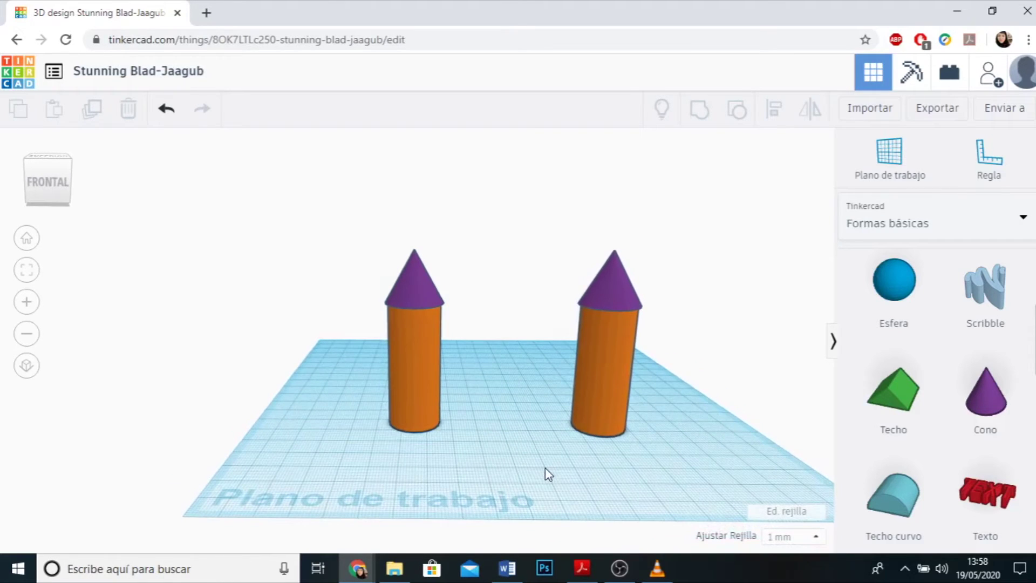
{"action": "scroll", "coordinate": [921, 408], "scroll_direction": "up", "scroll_amount": 3}
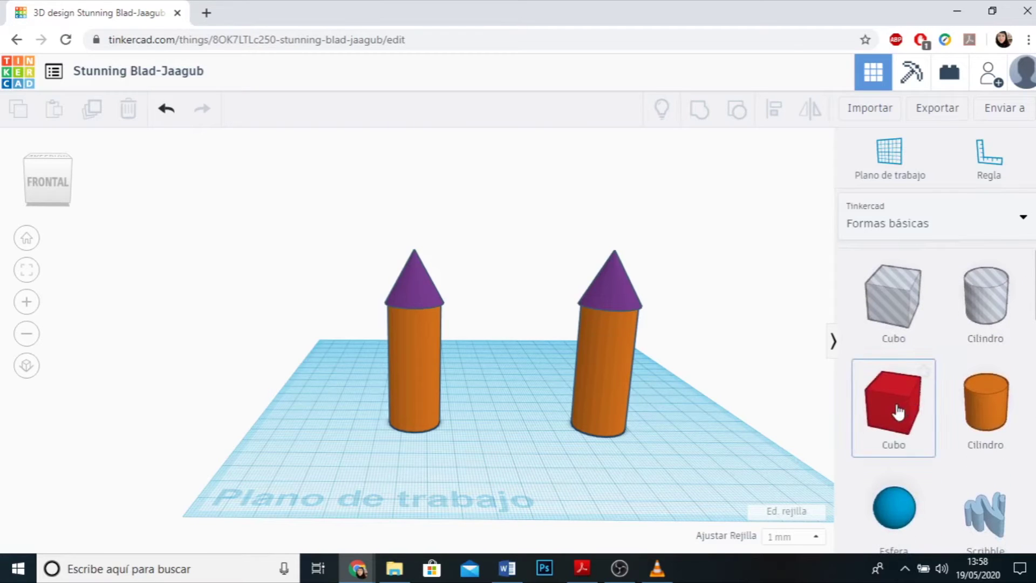
{"action": "left_click_drag", "start_coordinate": [899, 412], "coordinate": [478, 465]}
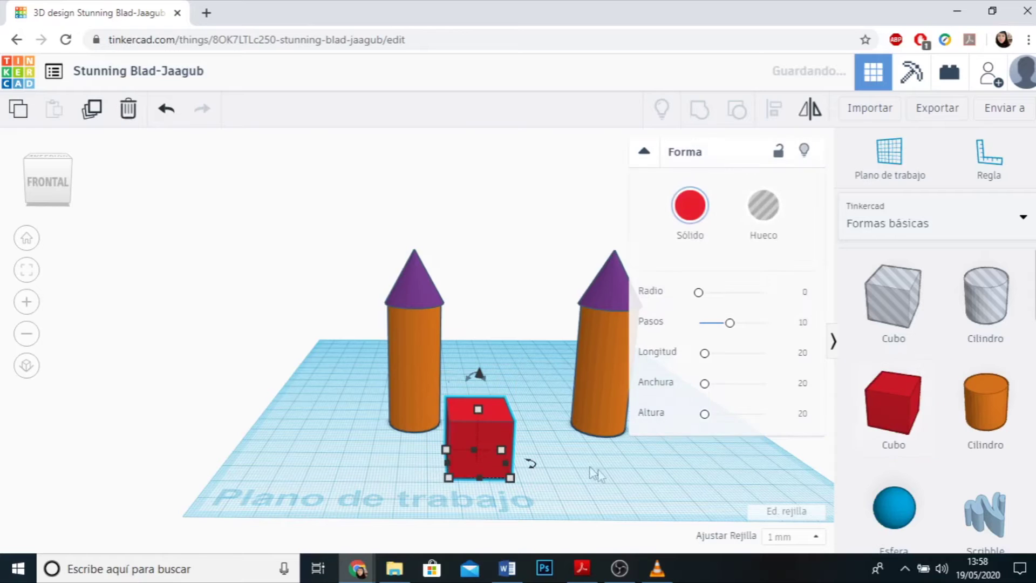
{"action": "right_click_drag", "start_coordinate": [614, 488], "coordinate": [574, 494]}
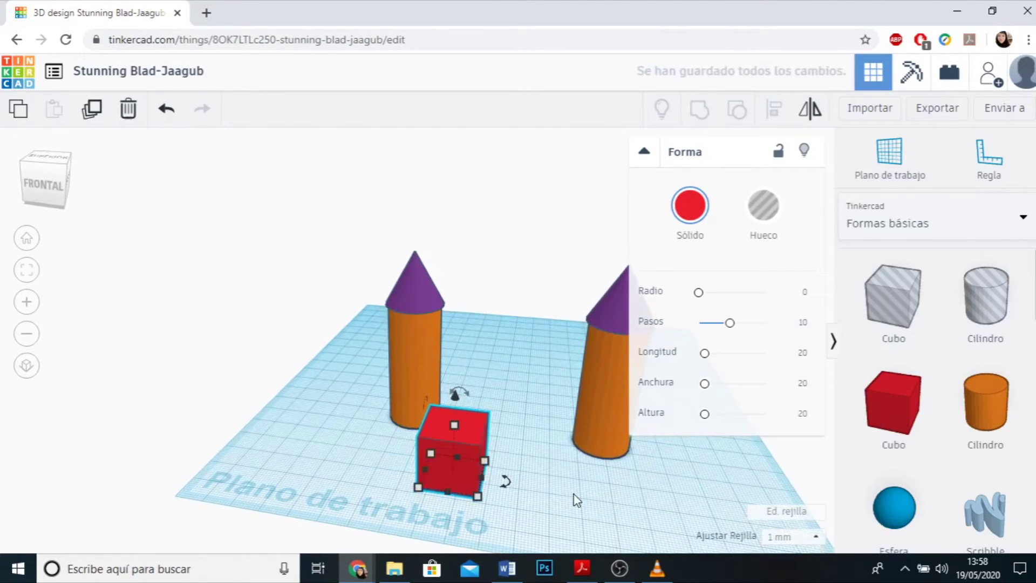
{"action": "right_click_drag", "start_coordinate": [497, 513], "coordinate": [585, 493]}
{"action": "left_click_drag", "start_coordinate": [512, 474], "coordinate": [648, 474]}
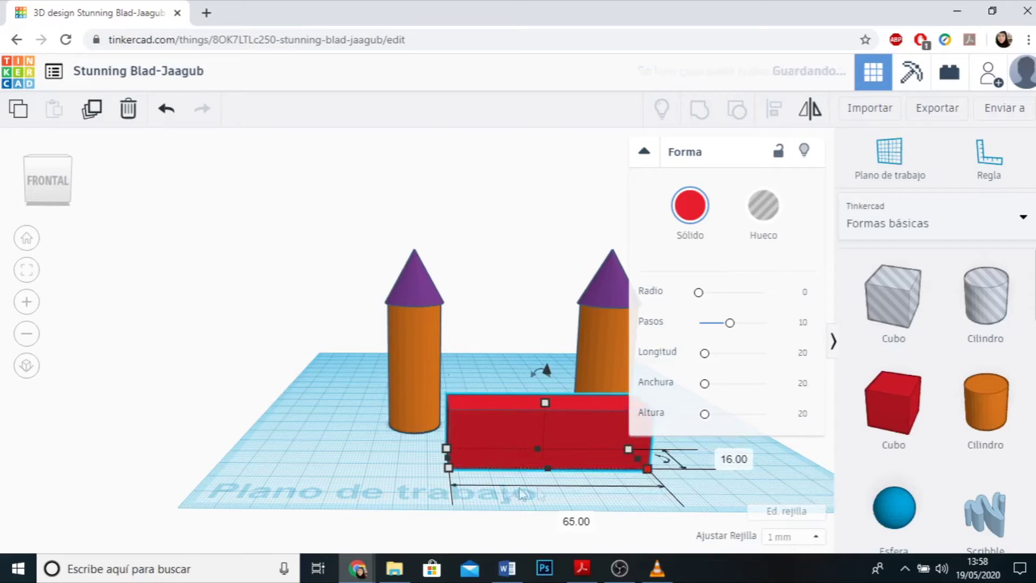
- Reduce the red box's depth to make a thin wall, keeping its 65 mm length
{"action": "scroll", "coordinate": [386, 463], "scroll_direction": "down", "scroll_amount": 2}
{"action": "right_click_drag", "start_coordinate": [662, 479], "coordinate": [505, 491]}
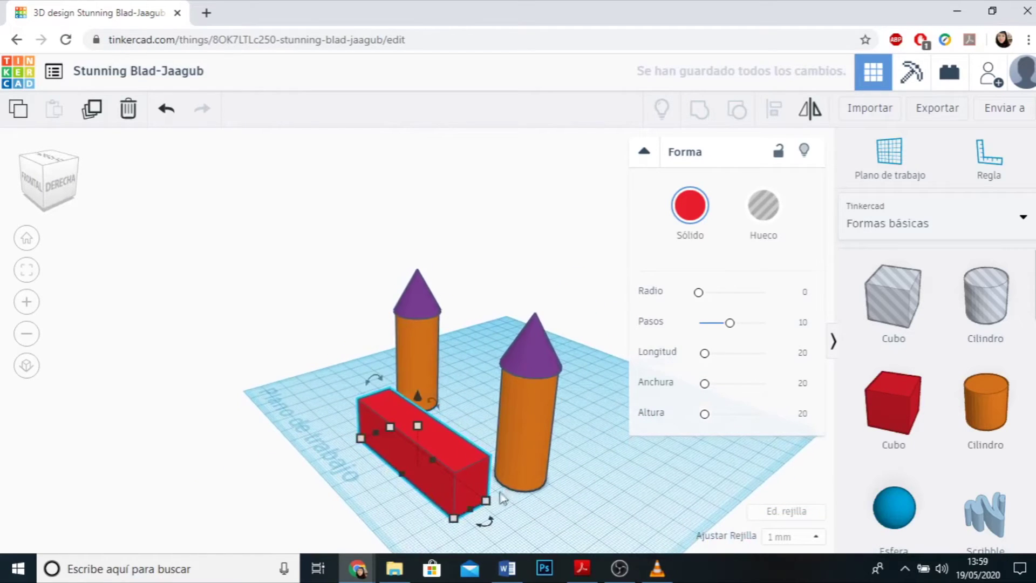
{"action": "left_click_drag", "start_coordinate": [488, 503], "coordinate": [468, 517]}
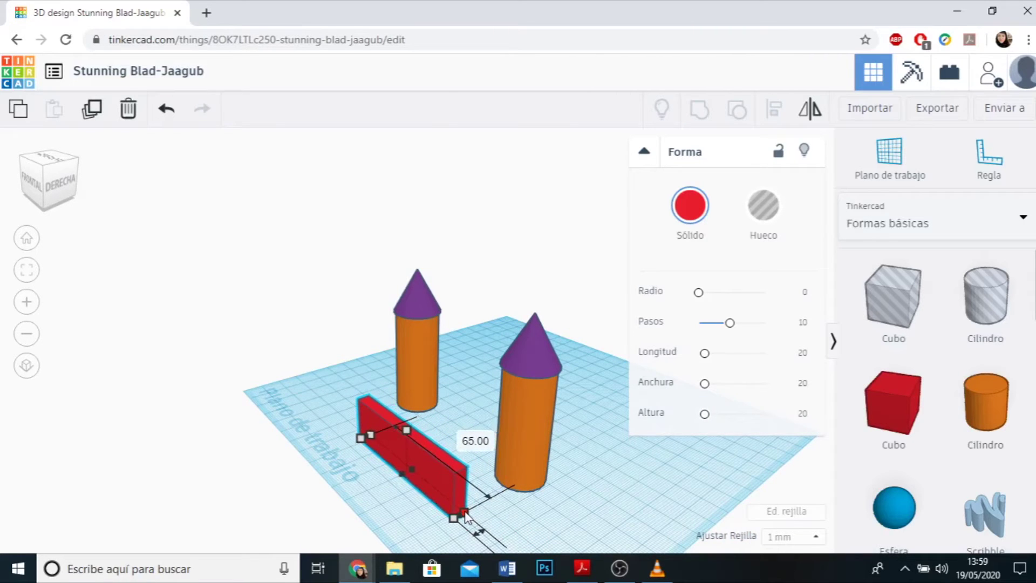
{"action": "scroll", "coordinate": [488, 473], "scroll_direction": "down", "scroll_amount": 2}
{"action": "left_click", "coordinate": [449, 532]}
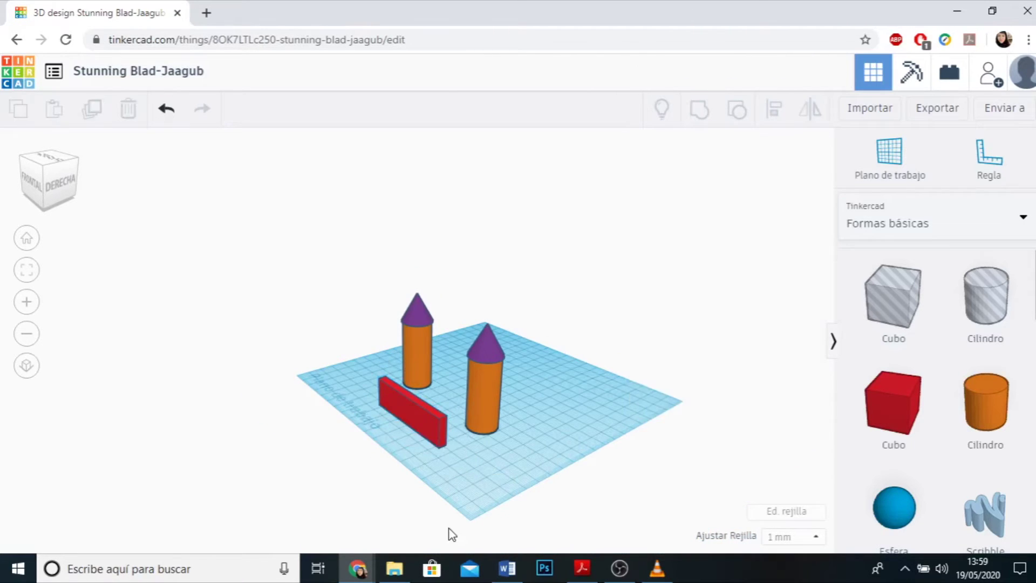
- Move the red wall back until it sits between the two towers and joins them
{"action": "scroll", "coordinate": [455, 523], "scroll_direction": "up", "scroll_amount": 3}
{"action": "left_click", "coordinate": [421, 462]}
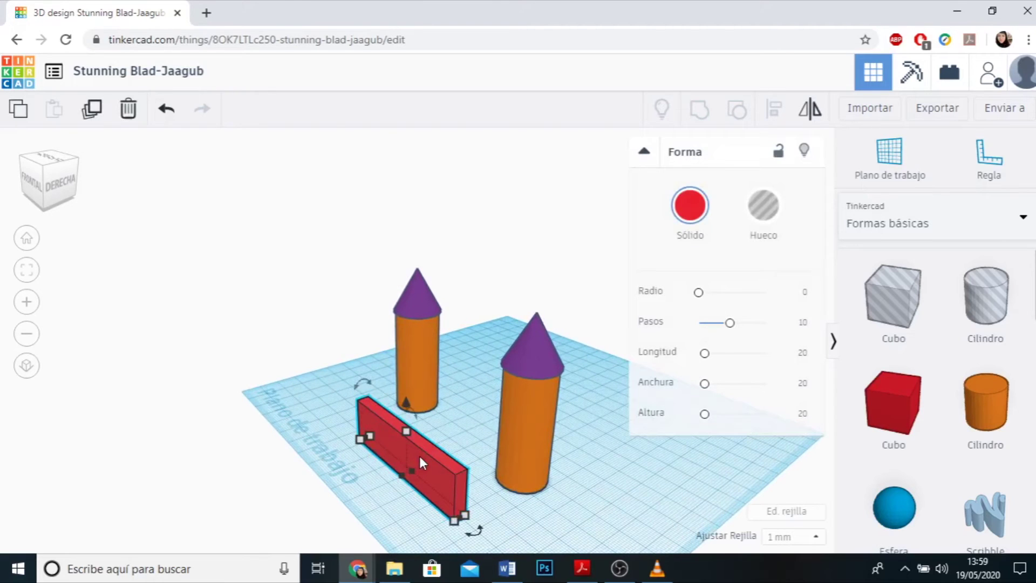
{"action": "key", "text": "Right"}
{"action": "key", "text": "Right"}
{"action": "key", "text": "Right"}
{"action": "key", "text": "Right"}
{"action": "key", "text": "Right"}
{"action": "key", "text": "Right"}
{"action": "key", "text": "Right"}
{"action": "key", "text": "Right"}
{"action": "key", "text": "Right"}
{"action": "key", "text": "Right"}
{"action": "key", "text": "Right"}
{"action": "key", "text": "Right"}
{"action": "key", "text": "Right"}
{"action": "key", "text": "Right"}
{"action": "key", "text": "Right"}
{"action": "key", "text": "Right"}
{"action": "key", "text": "Right"}
{"action": "key", "text": "Right"}
{"action": "key", "text": "Right"}
{"action": "key", "text": "Right"}
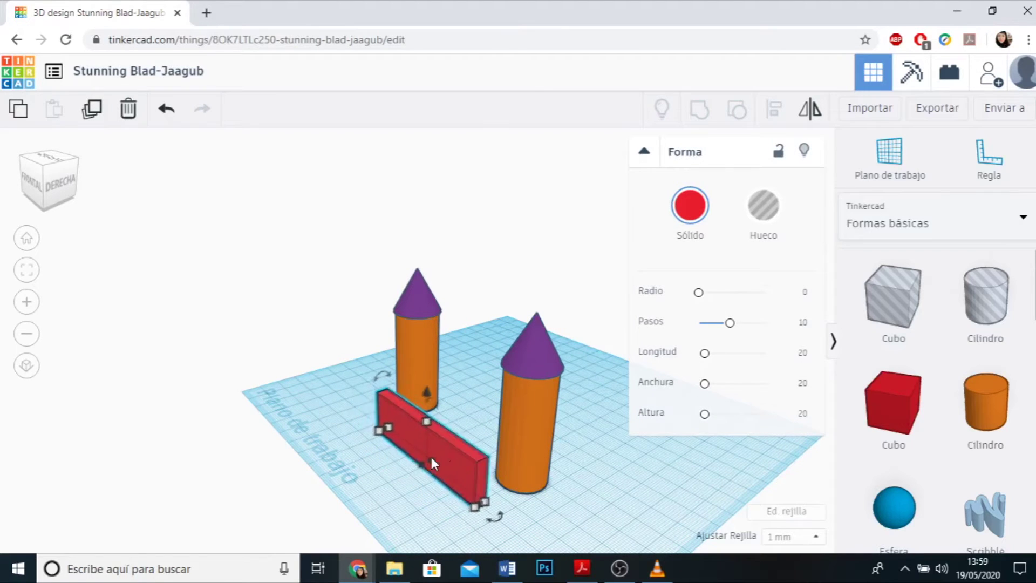
{"action": "key", "text": "Right"}
{"action": "key", "text": "Right"}
{"action": "key", "text": "Right"}
{"action": "key", "text": "Right"}
{"action": "key", "text": "Right"}
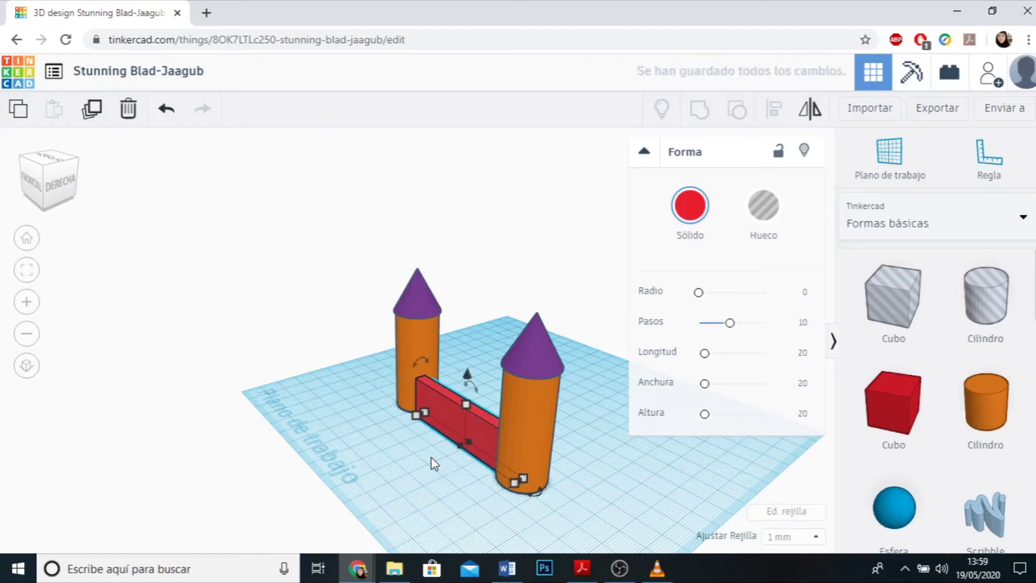
{"action": "left_click", "coordinate": [444, 507]}
- Raise the red wall's height to 27 mm
{"action": "right_click_drag", "start_coordinate": [449, 513], "coordinate": [583, 493]}
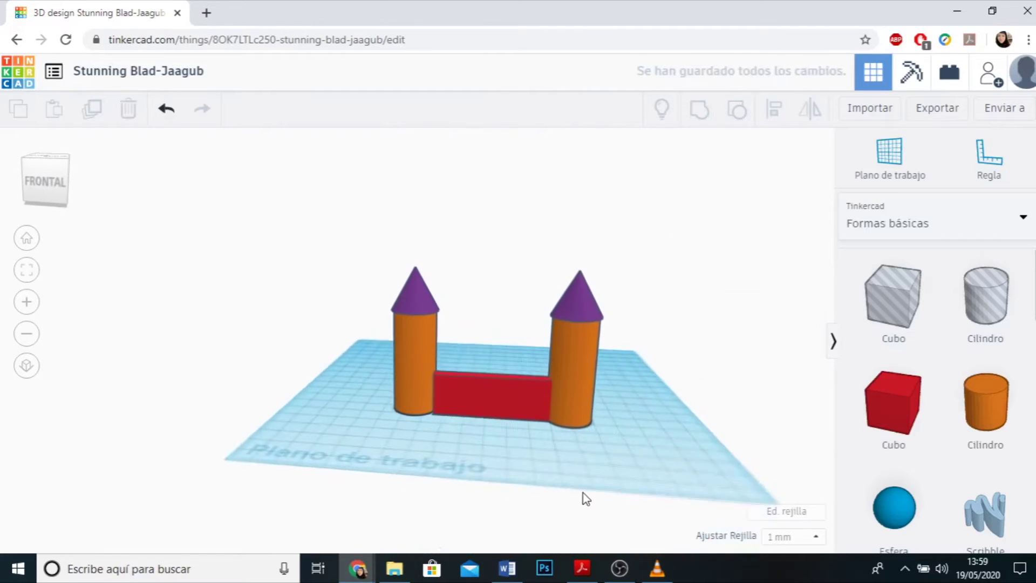
{"action": "scroll", "coordinate": [516, 369], "scroll_direction": "up", "scroll_amount": 2}
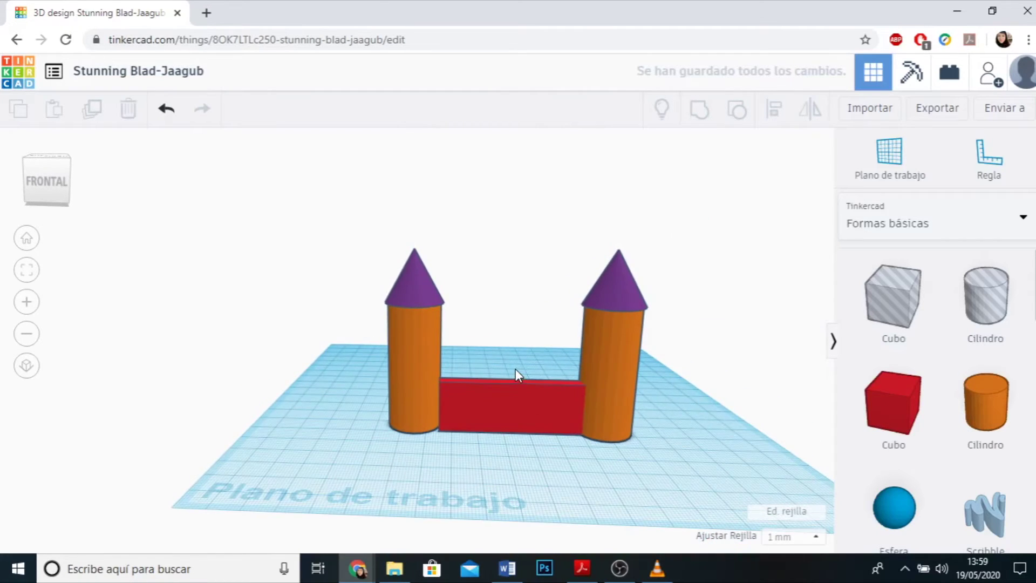
{"action": "left_click", "coordinate": [537, 405]}
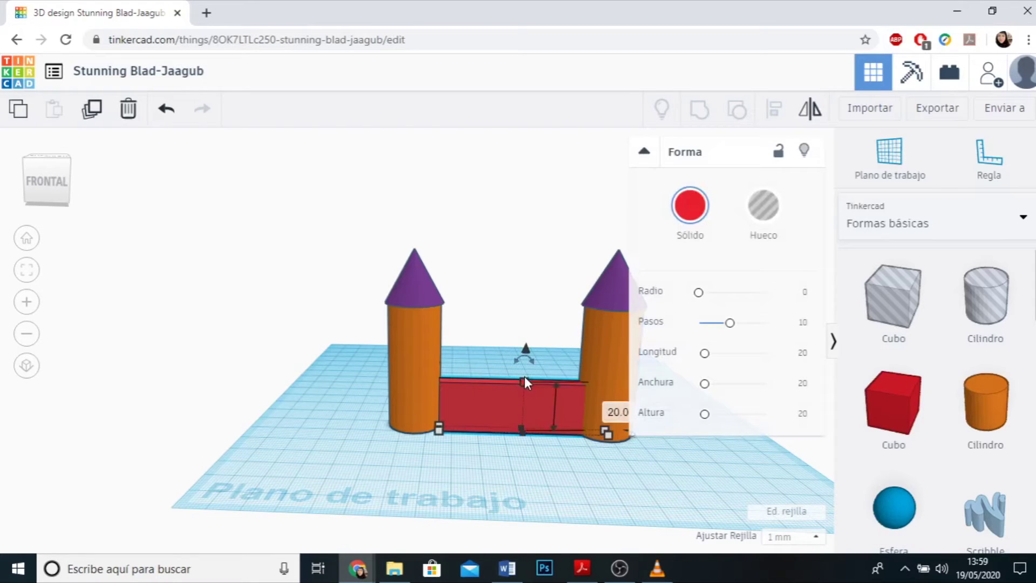
{"action": "left_click_drag", "start_coordinate": [525, 380], "coordinate": [525, 363]}
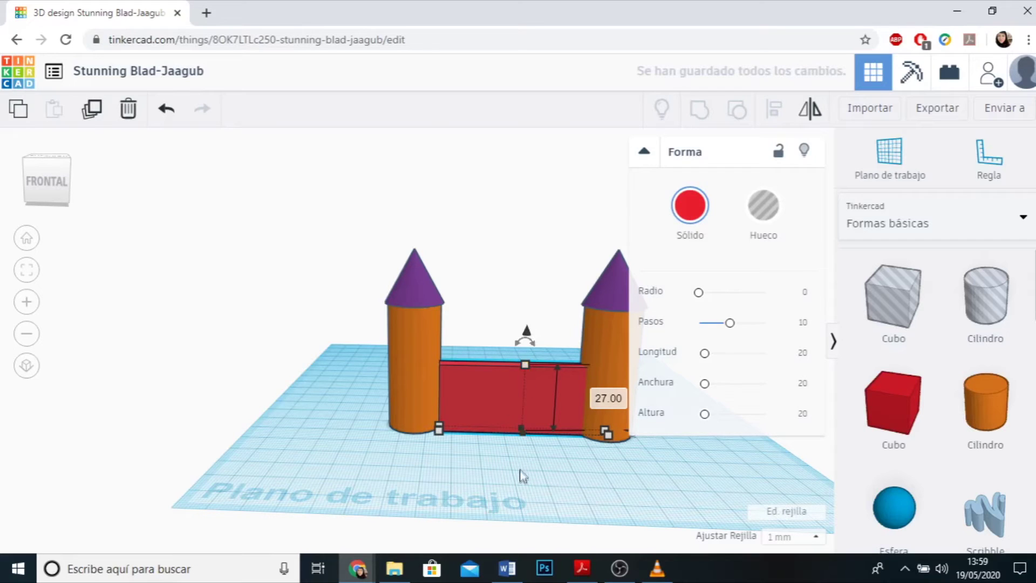
{"action": "left_click", "coordinate": [520, 474]}
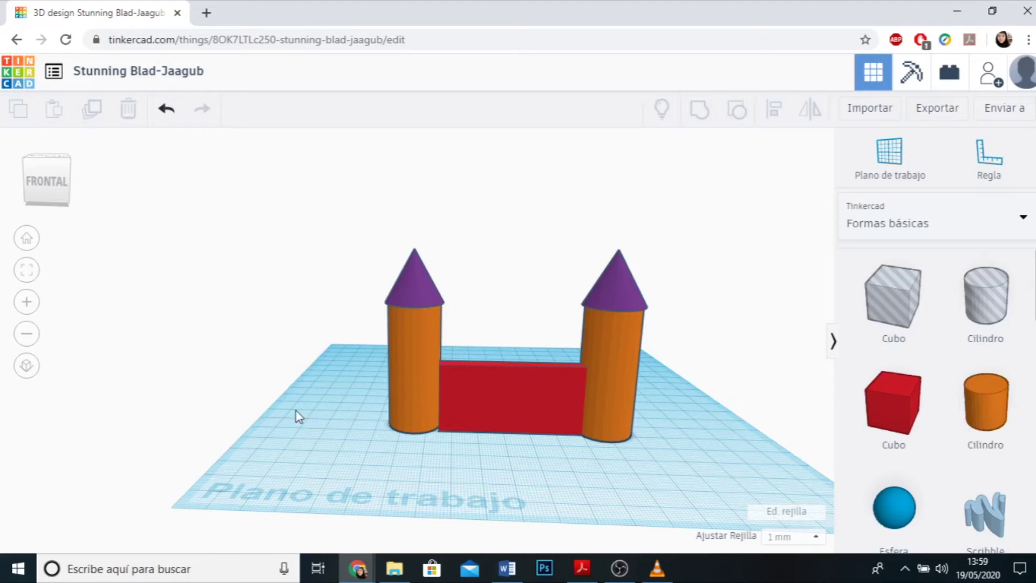
- In the top view, shift the red wall back about 4 mm to centre it on the left tower
{"action": "left_click", "coordinate": [31, 274]}
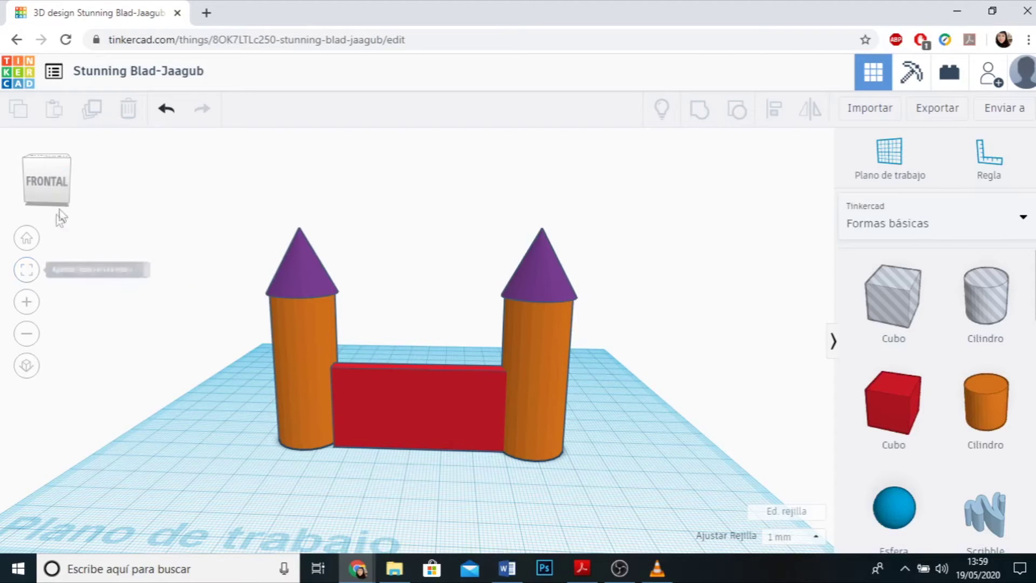
{"action": "left_click", "coordinate": [59, 163]}
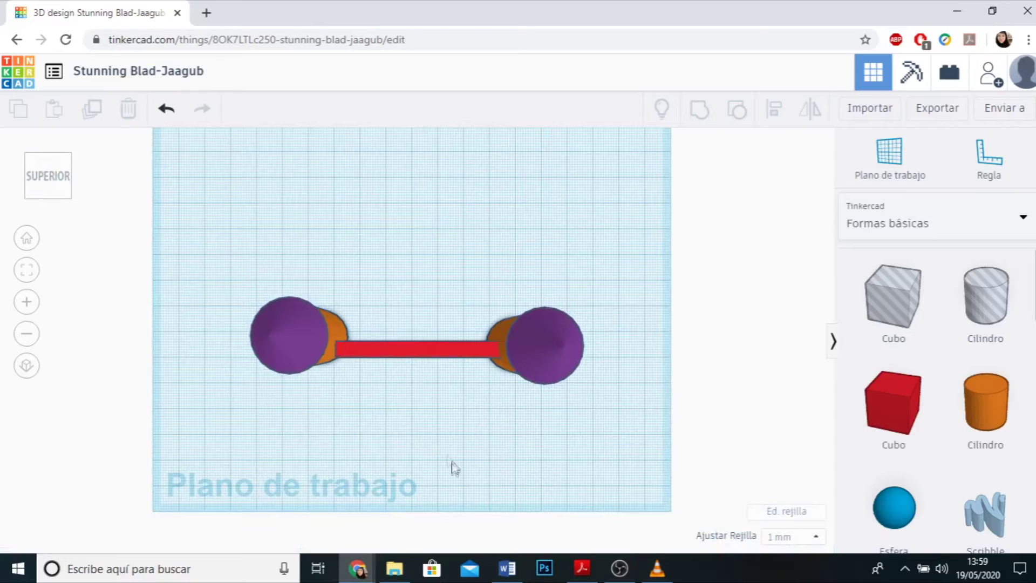
{"action": "left_click", "coordinate": [393, 355]}
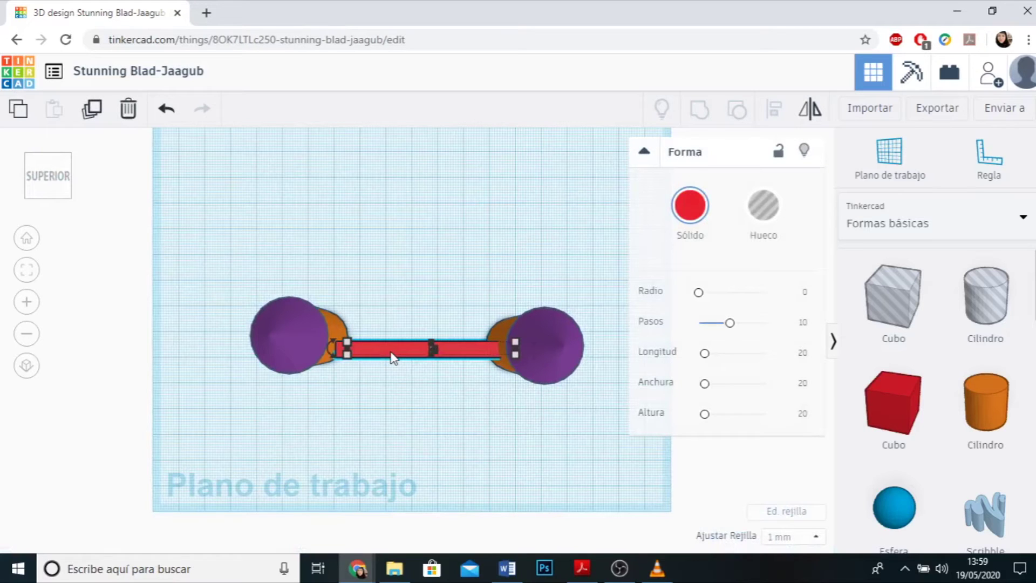
{"action": "key", "text": "Up"}
{"action": "key", "text": "Up"}
{"action": "key", "text": "Up"}
{"action": "key", "text": "Up"}
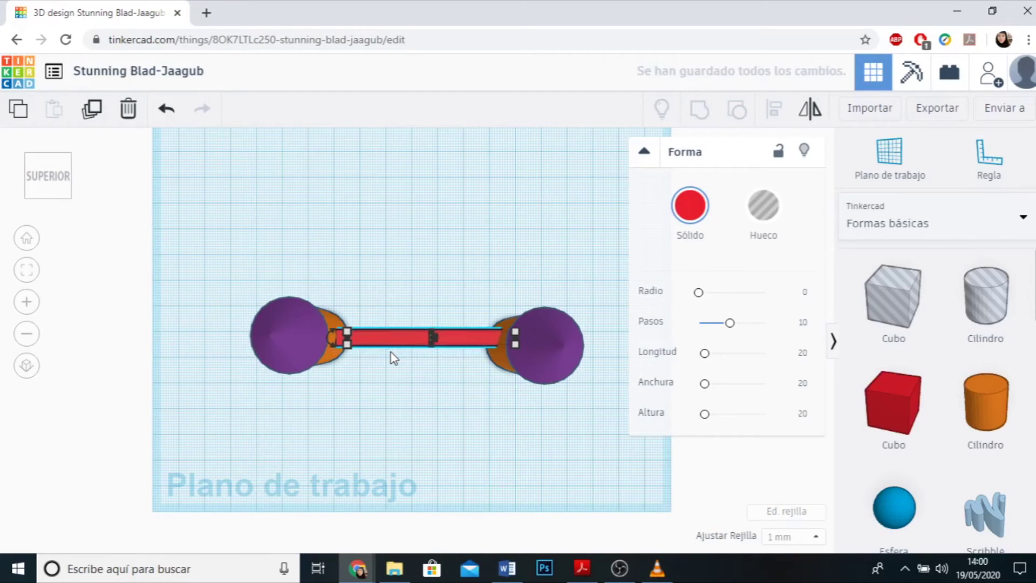
- Shift the right tower back 3 mm so it lines up with the left tower and the wall
{"action": "left_click", "coordinate": [555, 359]}
{"action": "key", "text": "Up"}
{"action": "key", "text": "Up"}
{"action": "key", "text": "Up"}
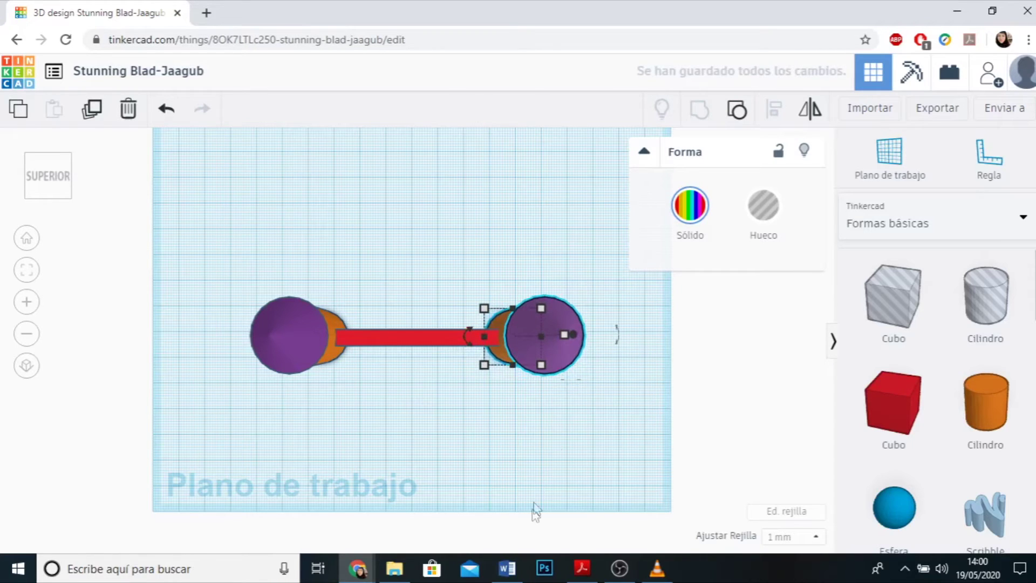
{"action": "left_click", "coordinate": [563, 463]}
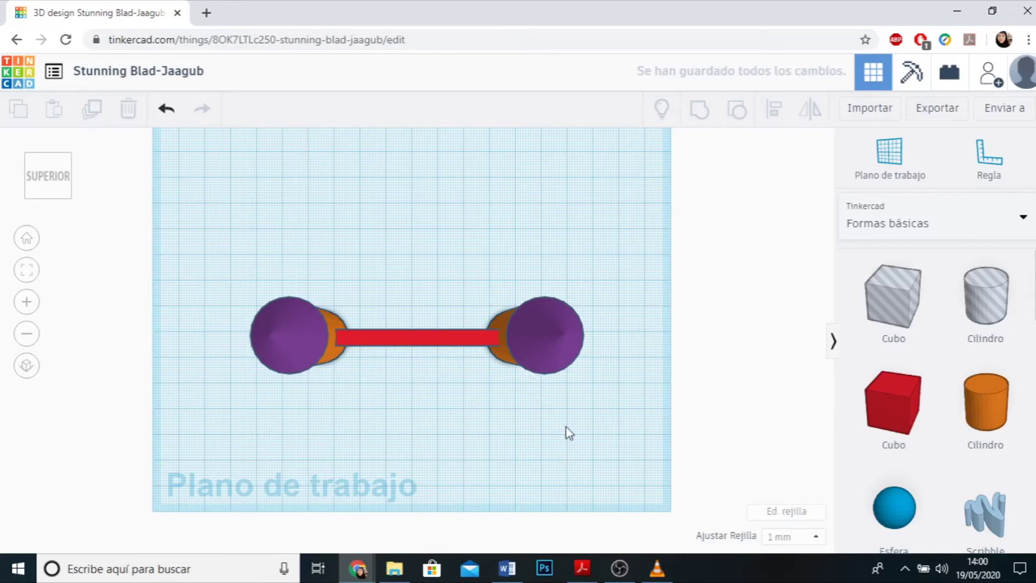
- Duplicate the red wall and move the copy straight back, well behind the two towers
{"action": "right_click_drag", "start_coordinate": [581, 466], "coordinate": [585, 396]}
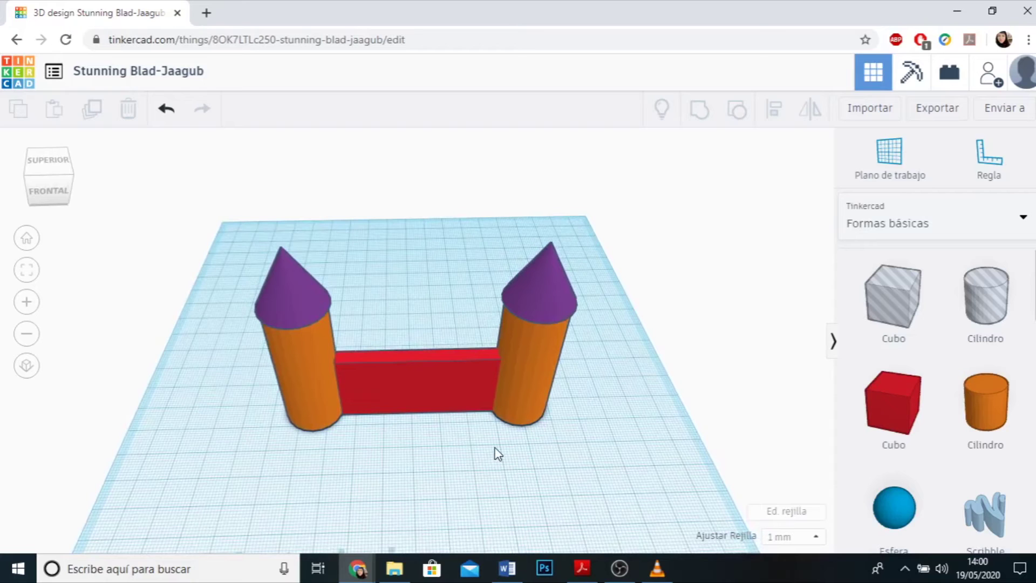
{"action": "right_click_drag", "start_coordinate": [472, 439], "coordinate": [448, 462]}
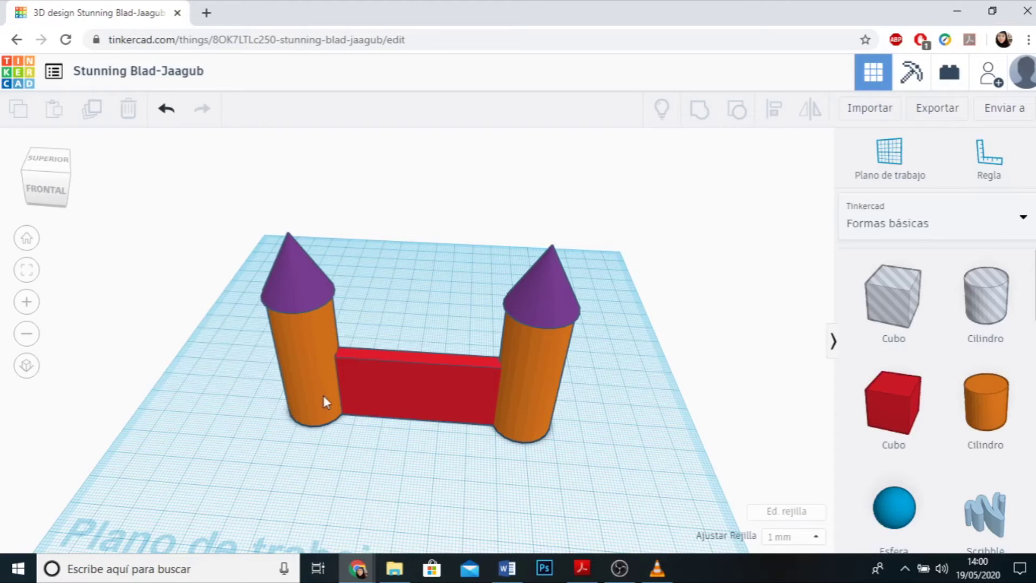
{"action": "left_click", "coordinate": [421, 388]}
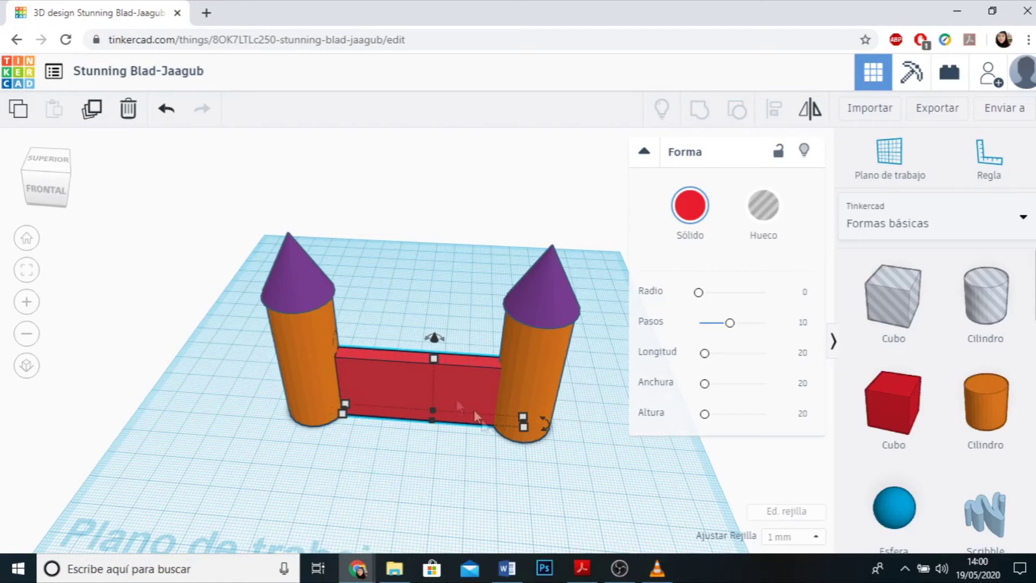
{"action": "left_click", "coordinate": [94, 123]}
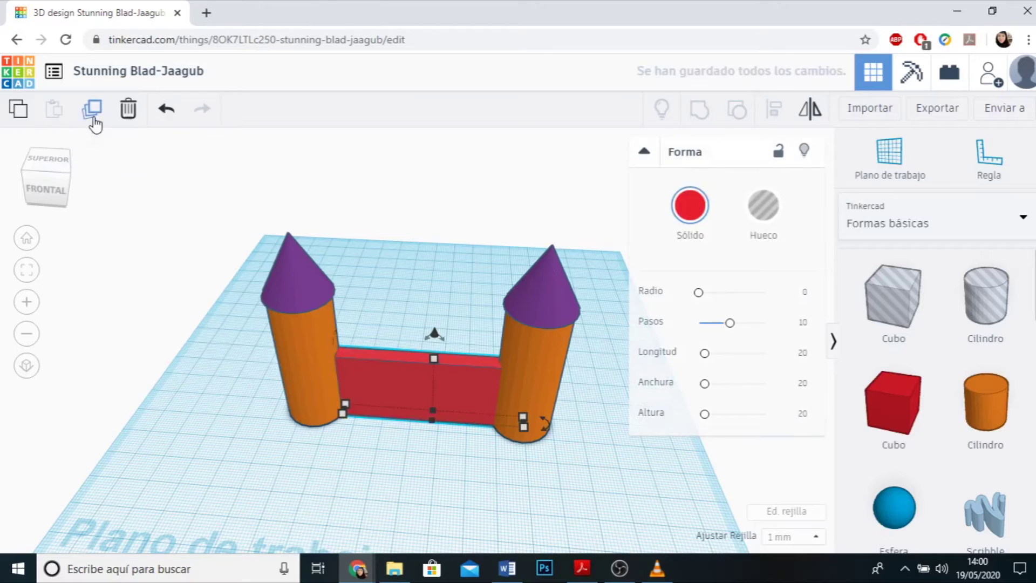
{"action": "key", "text": "Up"}
{"action": "key", "text": "Up"}
{"action": "key", "text": "Up"}
{"action": "key", "text": "Up"}
{"action": "key", "text": "Up"}
{"action": "key", "text": "Up"}
{"action": "key", "text": "Up"}
{"action": "key", "text": "Up"}
{"action": "key", "text": "Up"}
{"action": "key", "text": "Up"}
{"action": "key", "text": "Up"}
{"action": "key", "text": "Up"}
{"action": "key", "text": "Up"}
{"action": "key", "text": "Up"}
{"action": "key", "text": "Up"}
{"action": "key", "text": "Up"}
{"action": "key", "text": "Up"}
{"action": "key", "text": "Up"}
{"action": "key", "text": "Up"}
{"action": "key", "text": "Up"}
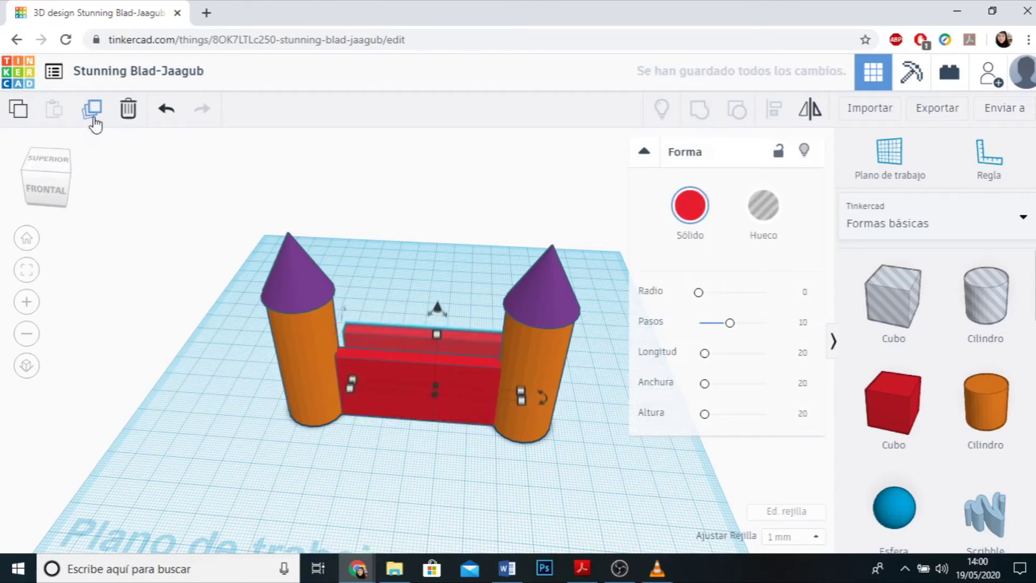
{"action": "key", "text": "Up"}
{"action": "key", "text": "Up"}
{"action": "key", "text": "Up"}
{"action": "key", "text": "Up"}
{"action": "key", "text": "Up"}
{"action": "key", "text": "Up"}
{"action": "key", "text": "Up"}
{"action": "key", "text": "Up"}
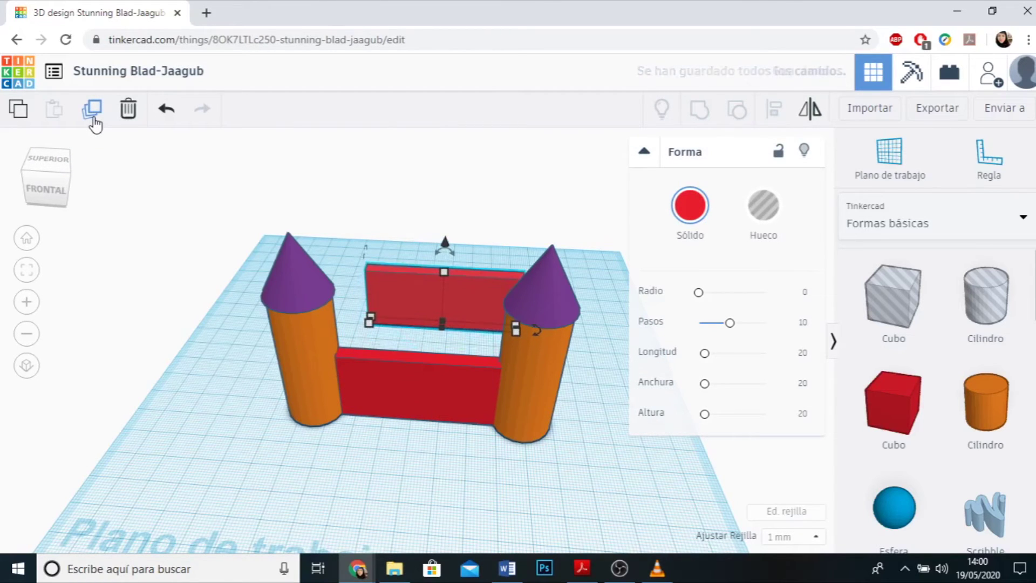
- Rotate the copied red wall 90° in the horizontal plane so it stands perpendicular to the front wall
{"action": "left_click", "coordinate": [404, 461]}
{"action": "right_click_drag", "start_coordinate": [606, 468], "coordinate": [583, 485]}
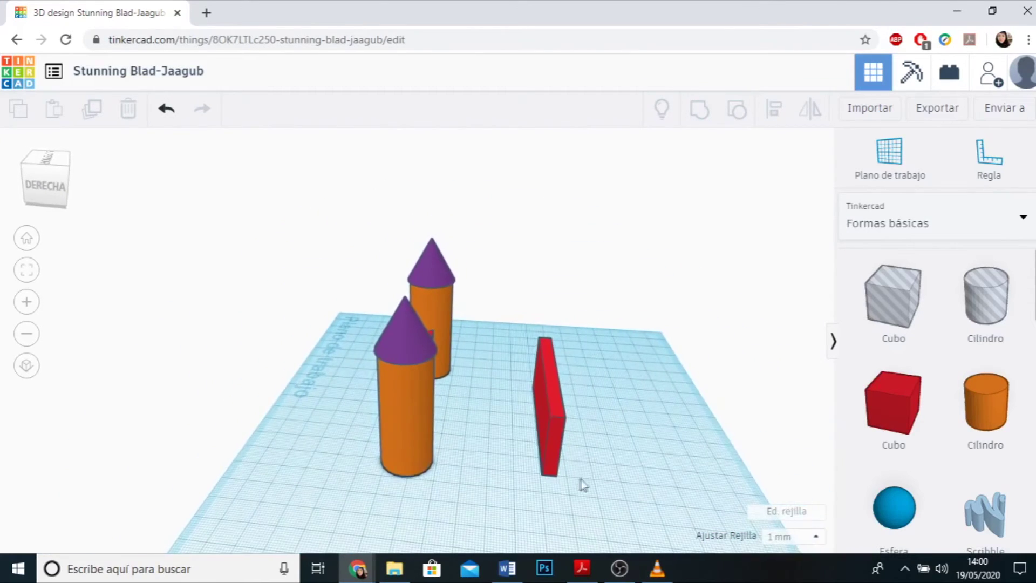
{"action": "left_click", "coordinate": [551, 441]}
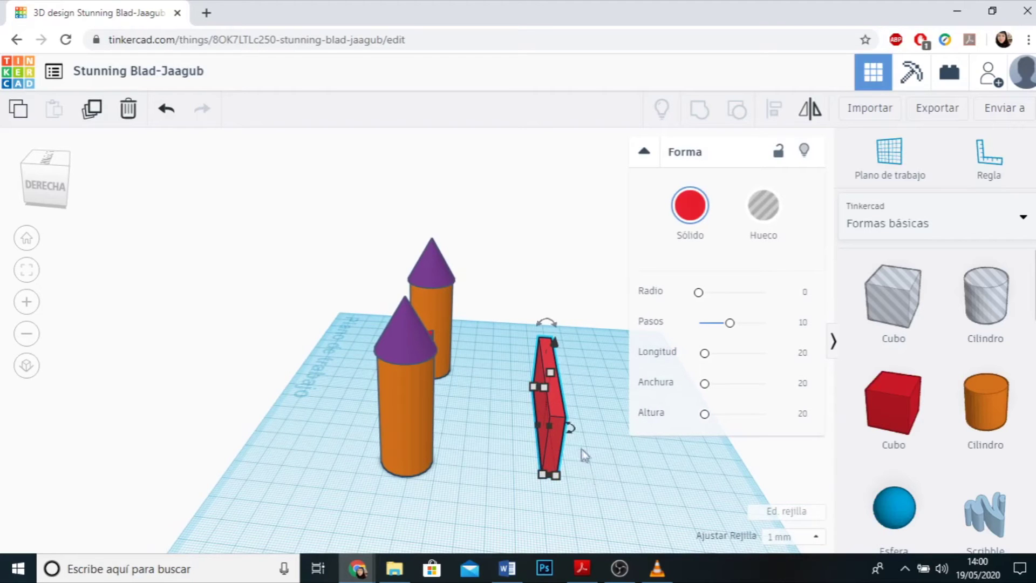
{"action": "scroll", "coordinate": [444, 463], "scroll_direction": "down", "scroll_amount": 3}
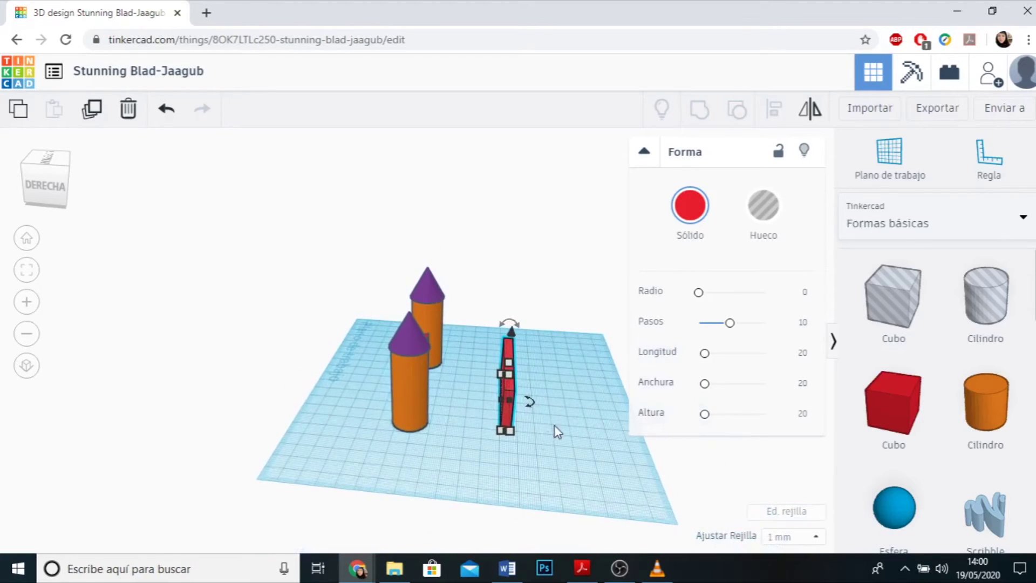
{"action": "mouse_move", "coordinate": [531, 403]}
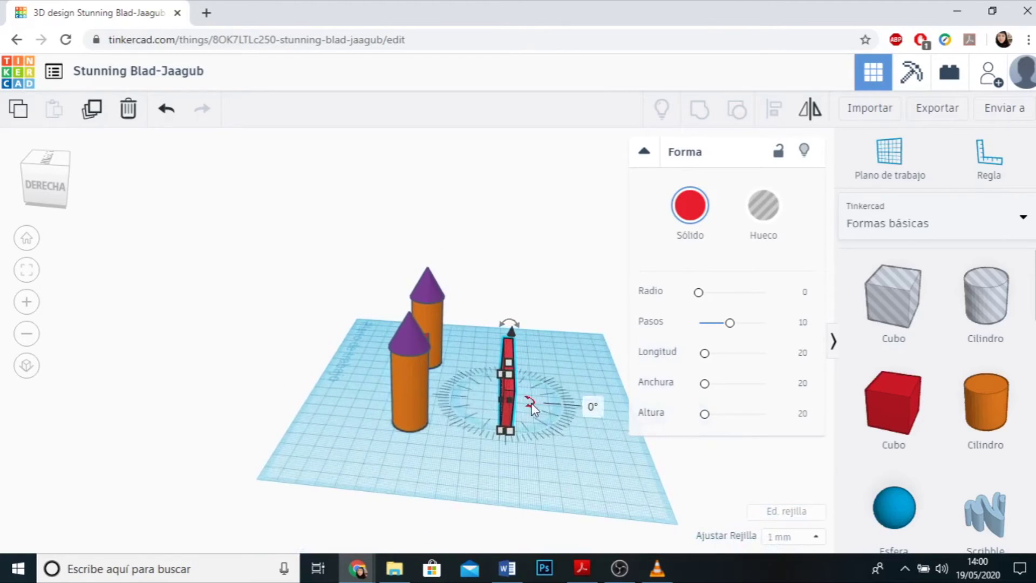
{"action": "left_click", "coordinate": [592, 406]}
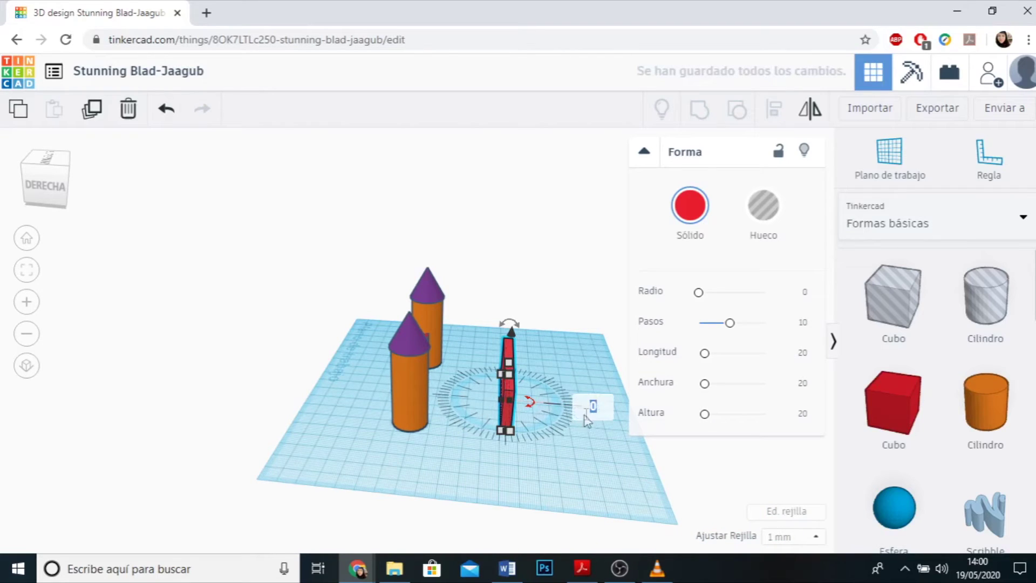
{"action": "type", "text": "90"}
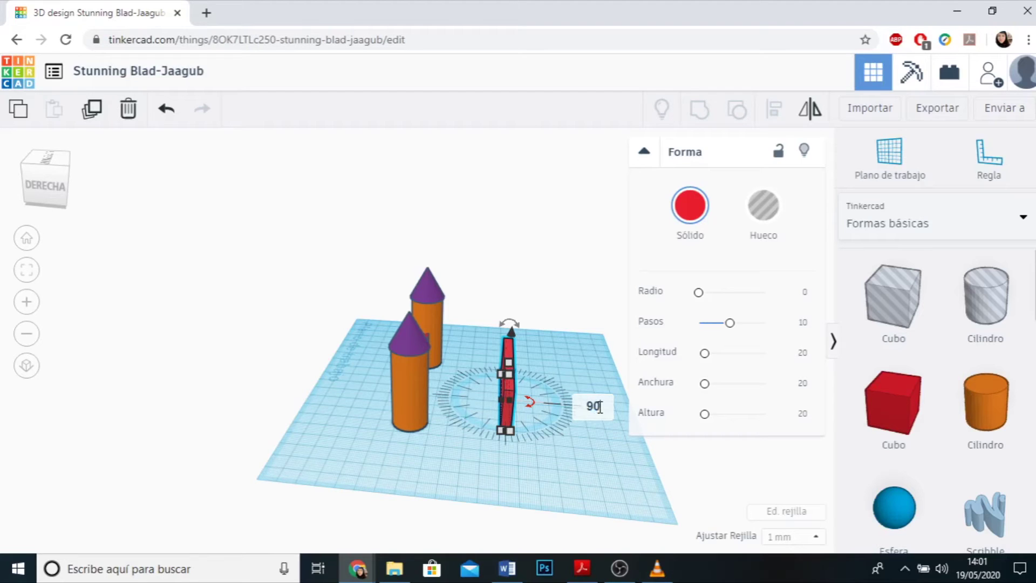
{"action": "key", "text": "Return"}
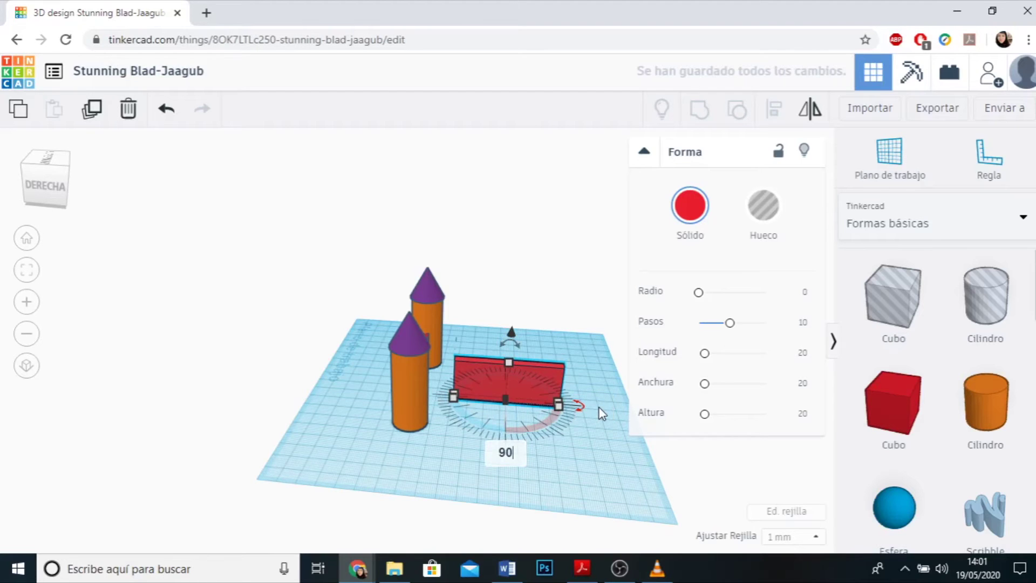
- Move the rotated wall about 34 mm outward and 17 mm forward so its front end meets the castle's right tower
{"action": "left_click", "coordinate": [571, 347]}
{"action": "left_click", "coordinate": [538, 388]}
{"action": "left_click_drag", "start_coordinate": [538, 387], "coordinate": [519, 422]}
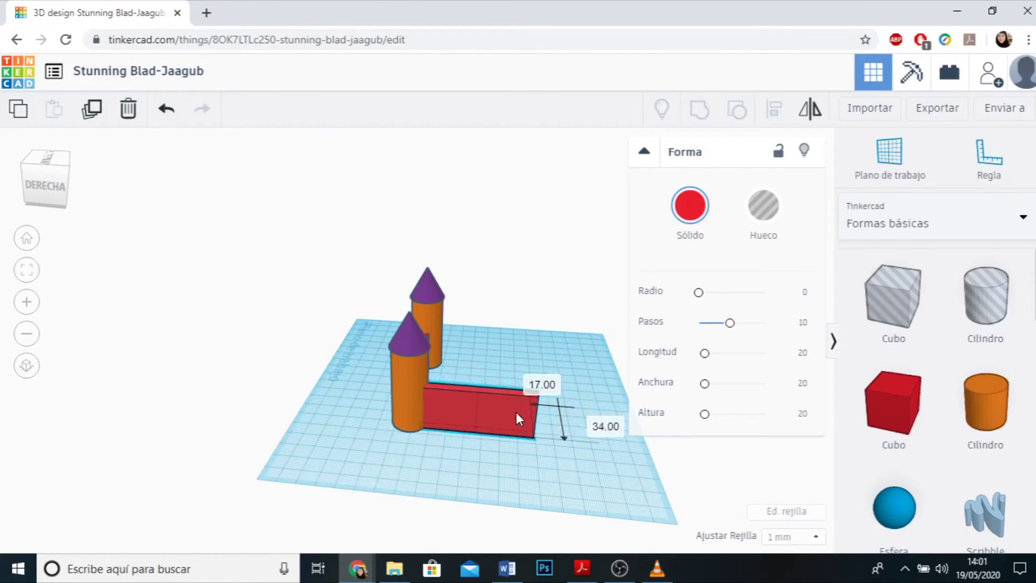
{"action": "left_click", "coordinate": [469, 438]}
{"action": "scroll", "coordinate": [429, 394], "scroll_direction": "up", "scroll_amount": 4}
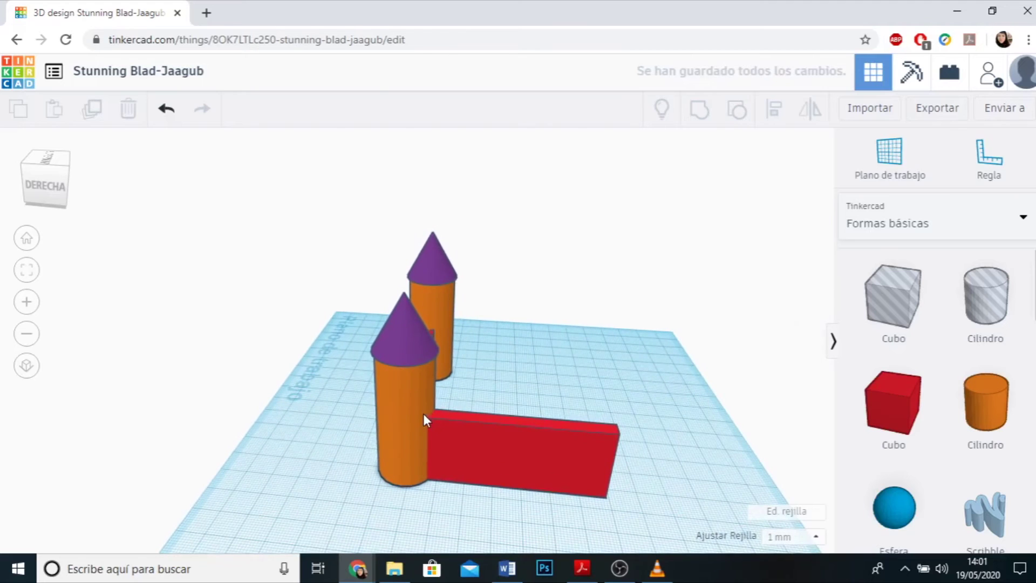
{"action": "right_click_drag", "start_coordinate": [618, 397], "coordinate": [306, 413]}
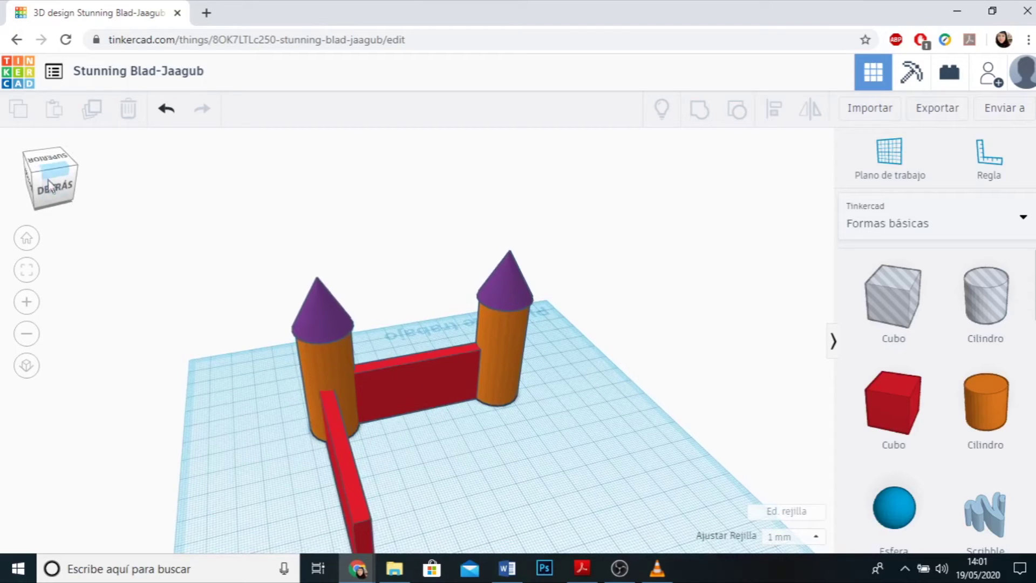
{"action": "left_click", "coordinate": [27, 270]}
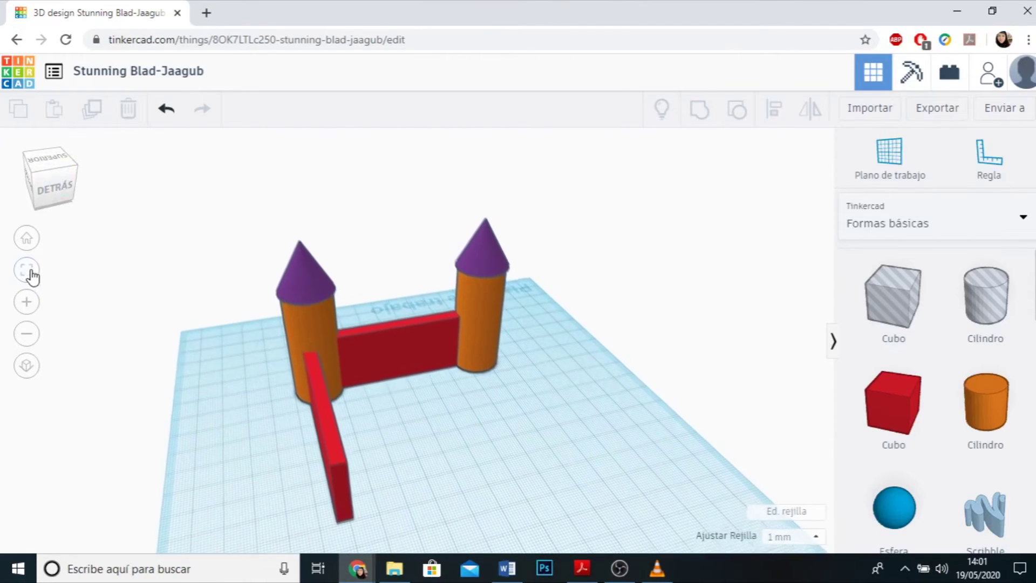
{"action": "left_click", "coordinate": [56, 198]}
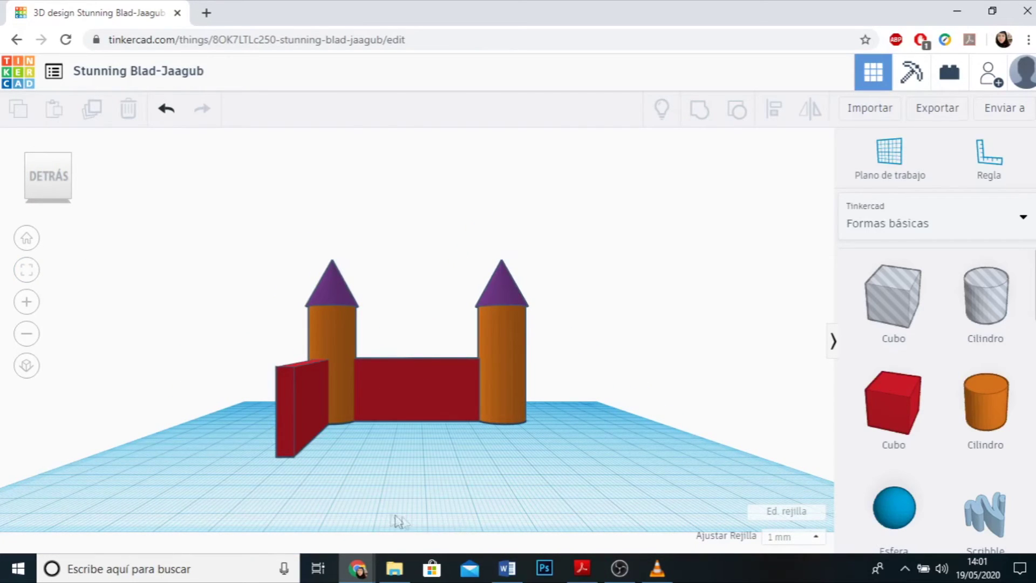
{"action": "right_click_drag", "start_coordinate": [361, 497], "coordinate": [882, 537]}
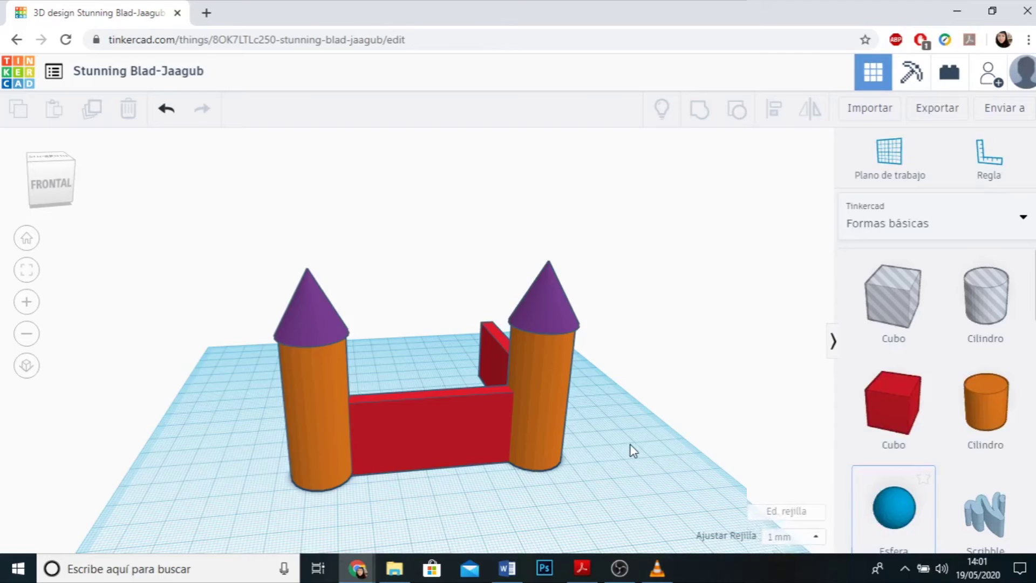
- Browse the basic shapes and place a solid red cube on the workplane's front right area, beside the right tower
{"action": "scroll", "coordinate": [632, 452], "scroll_direction": "down", "scroll_amount": 4}
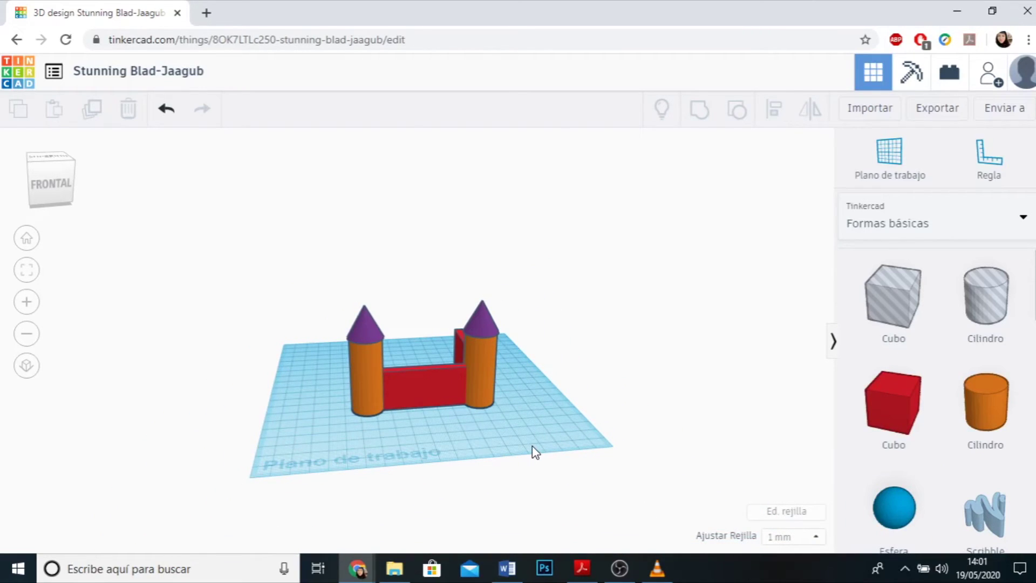
{"action": "scroll", "coordinate": [959, 451], "scroll_direction": "down", "scroll_amount": 5}
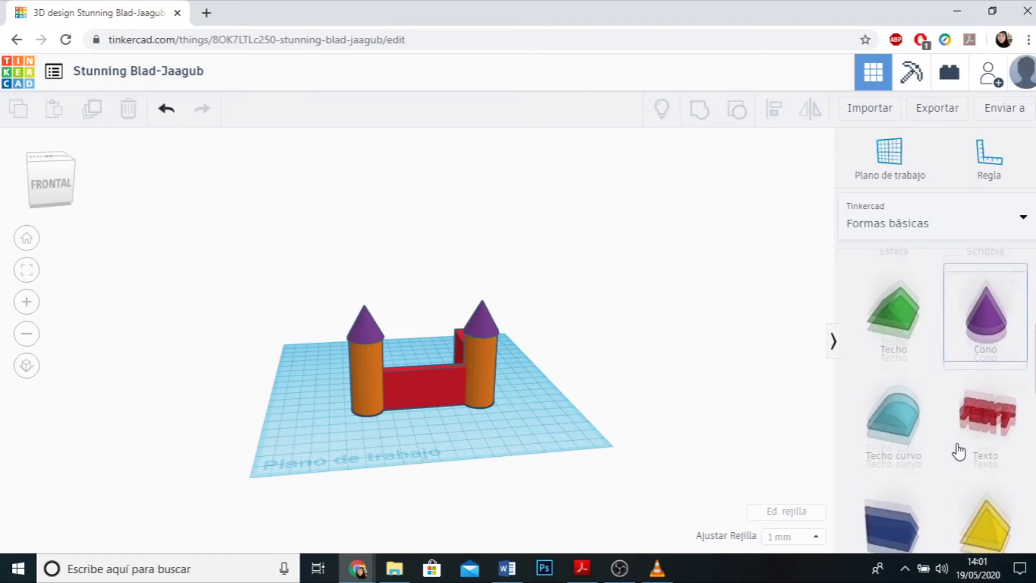
{"action": "scroll", "coordinate": [959, 451], "scroll_direction": "down", "scroll_amount": 2}
{"action": "scroll", "coordinate": [958, 451], "scroll_direction": "down", "scroll_amount": 3}
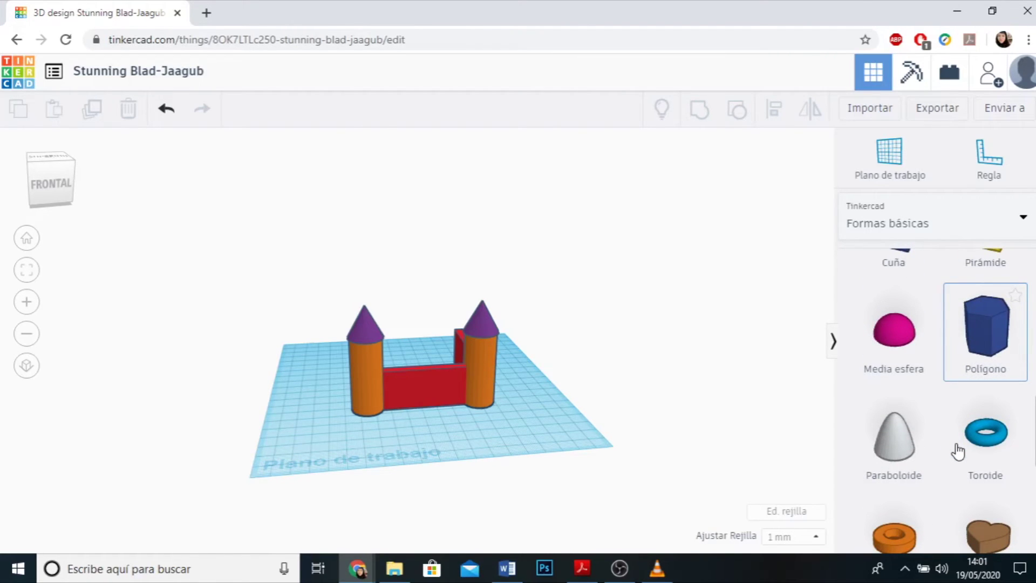
{"action": "scroll", "coordinate": [958, 452], "scroll_direction": "up", "scroll_amount": 3}
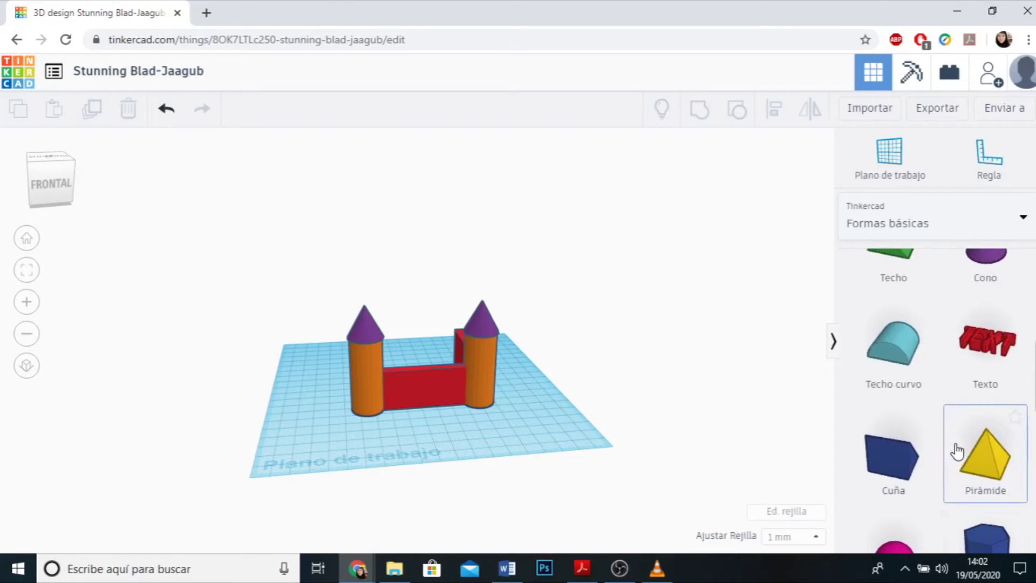
{"action": "scroll", "coordinate": [959, 451], "scroll_direction": "down", "scroll_amount": 3}
{"action": "scroll", "coordinate": [959, 451], "scroll_direction": "up", "scroll_amount": 2}
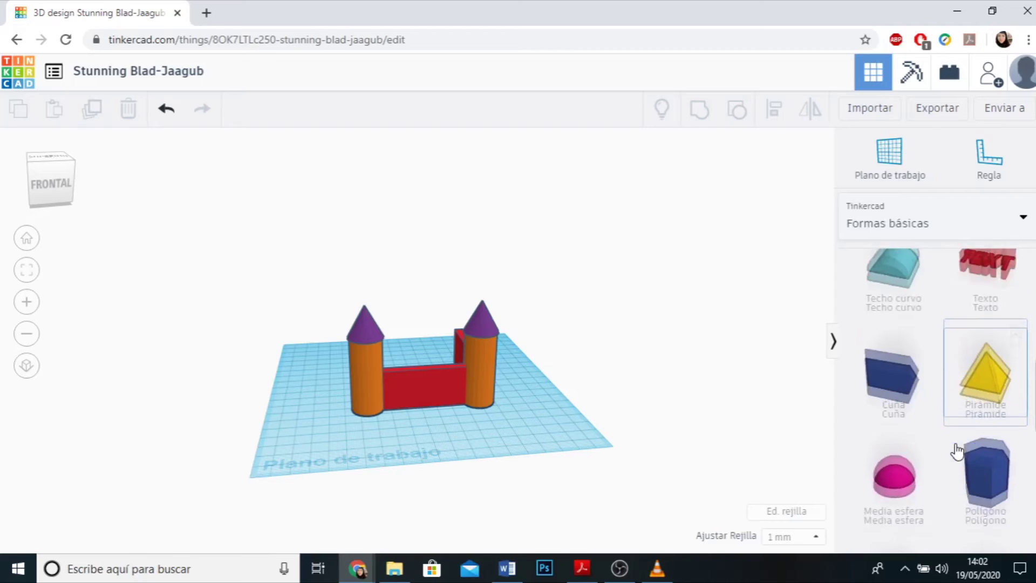
{"action": "scroll", "coordinate": [959, 451], "scroll_direction": "up", "scroll_amount": 5}
{"action": "left_click_drag", "start_coordinate": [910, 424], "coordinate": [542, 449]}
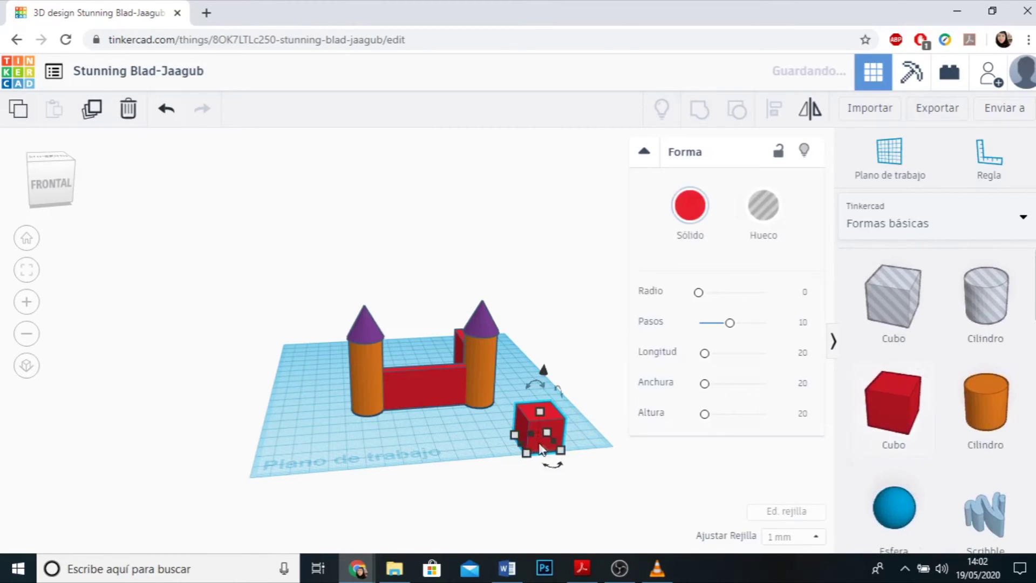
- Add a curved roof (Techo curvo) shape beside the red cube at the workplane's right edge
{"action": "scroll", "coordinate": [916, 476], "scroll_direction": "down", "scroll_amount": 2}
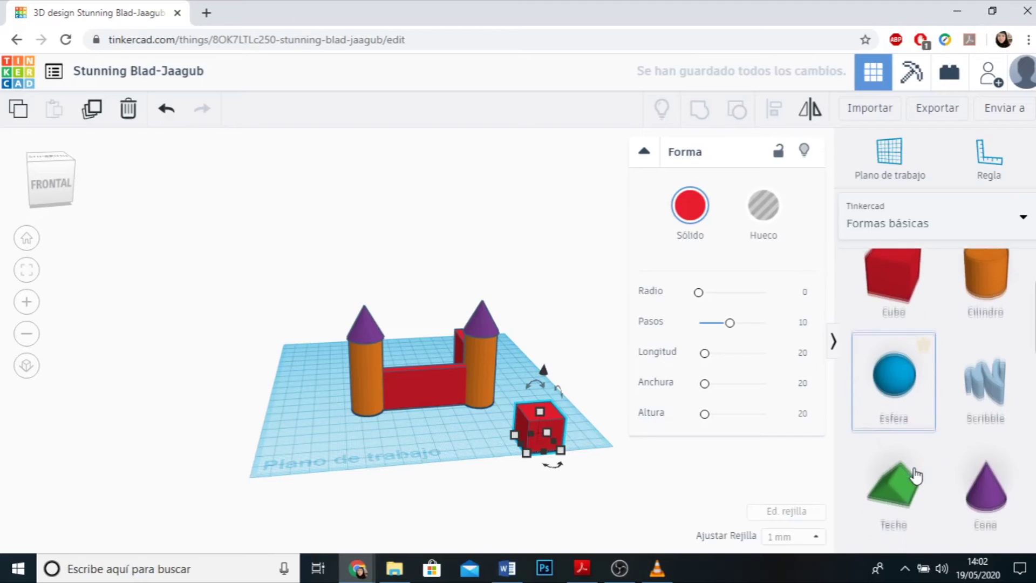
{"action": "scroll", "coordinate": [916, 475], "scroll_direction": "down", "scroll_amount": 3}
{"action": "left_click_drag", "start_coordinate": [905, 432], "coordinate": [621, 456]}
{"action": "left_click", "coordinate": [750, 496]}
- Raise the curved roof 20 mm above the workplane
{"action": "right_click_drag", "start_coordinate": [673, 497], "coordinate": [657, 464]}
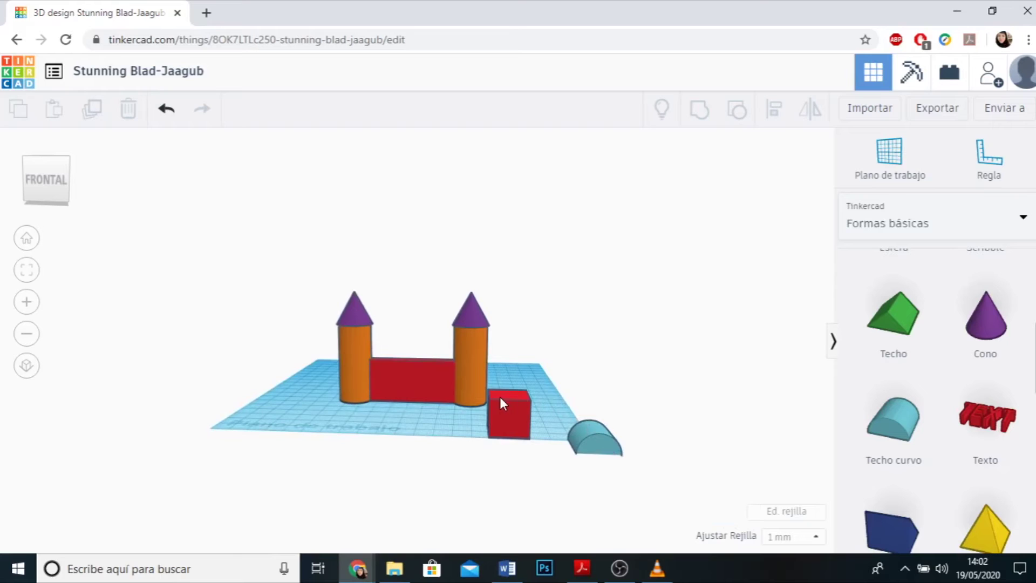
{"action": "left_click", "coordinate": [600, 437]}
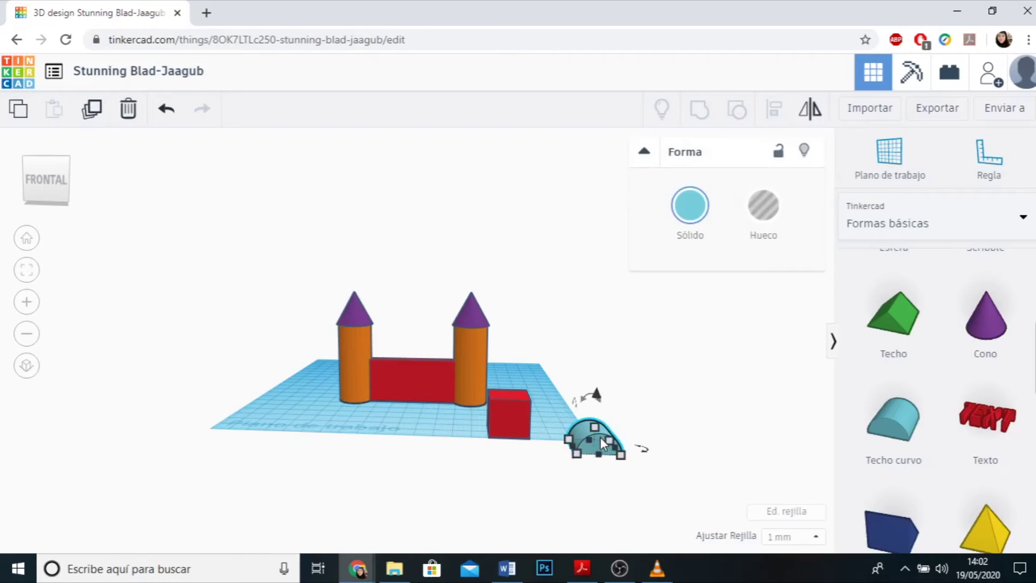
{"action": "left_click_drag", "start_coordinate": [596, 396], "coordinate": [603, 357]}
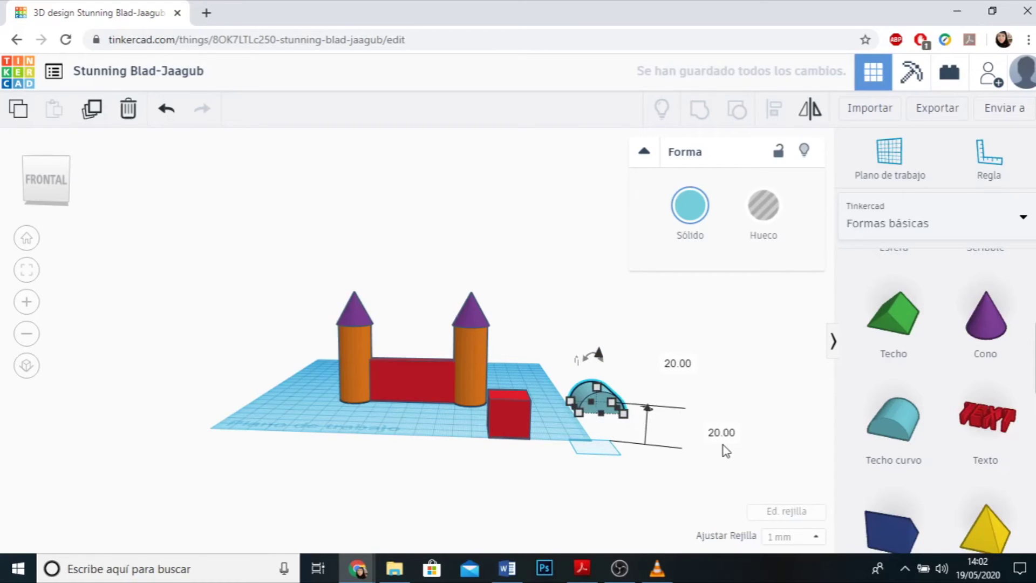
{"action": "left_click", "coordinate": [651, 472]}
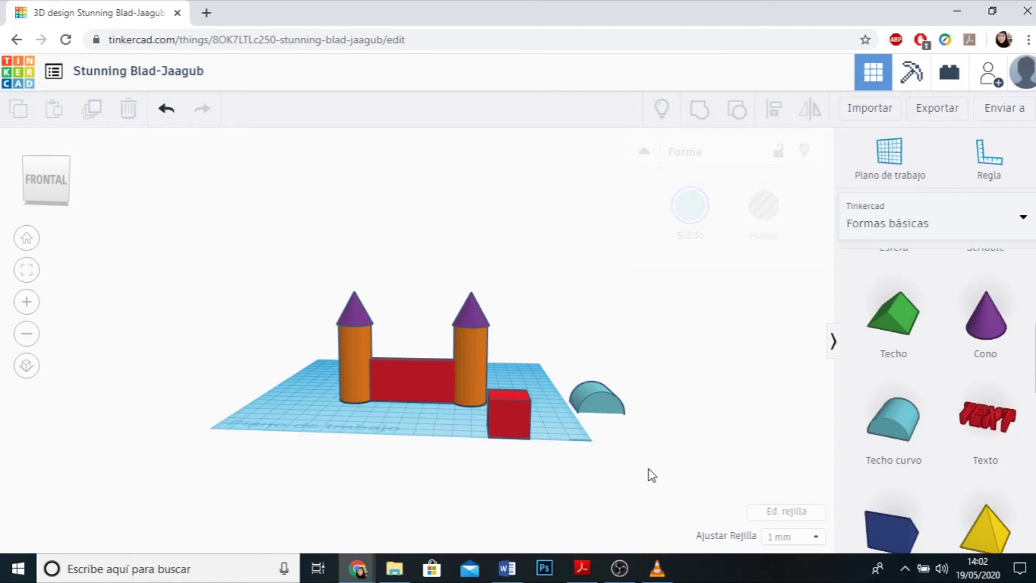
- Shift the curved roof sideways until it sits aligned on top of the red cube, and check the fit
{"action": "left_click", "coordinate": [614, 414]}
{"action": "key", "text": "Left"}
{"action": "key", "text": "Left"}
{"action": "key", "text": "Left"}
{"action": "key", "text": "Left"}
{"action": "key", "text": "Left"}
{"action": "key", "text": "Left"}
{"action": "key", "text": "Left"}
{"action": "key", "text": "Left"}
{"action": "key", "text": "Left"}
{"action": "key", "text": "Left"}
{"action": "key", "text": "Left"}
{"action": "key", "text": "Left"}
{"action": "key", "text": "Left"}
{"action": "key", "text": "Left"}
{"action": "key", "text": "Left"}
{"action": "key", "text": "Left"}
{"action": "key", "text": "Left"}
{"action": "key", "text": "Left"}
{"action": "key", "text": "Left"}
{"action": "key", "text": "Left"}
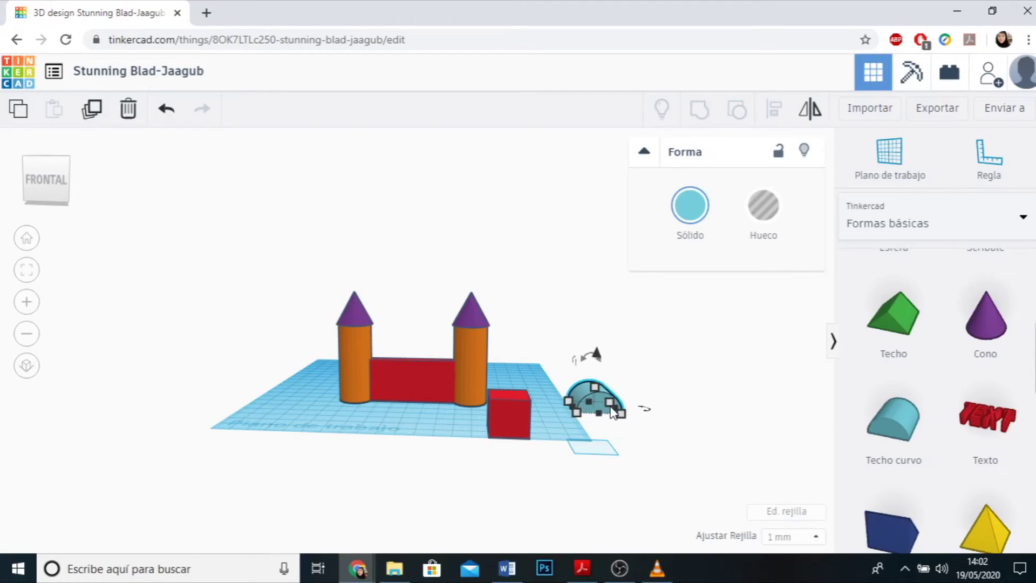
{"action": "key", "text": "Left"}
{"action": "key", "text": "Left"}
{"action": "key", "text": "Left"}
{"action": "key", "text": "Left"}
{"action": "key", "text": "Left"}
{"action": "key", "text": "Left"}
{"action": "key", "text": "Left"}
{"action": "key", "text": "Left"}
{"action": "key", "text": "Left"}
{"action": "key", "text": "Left"}
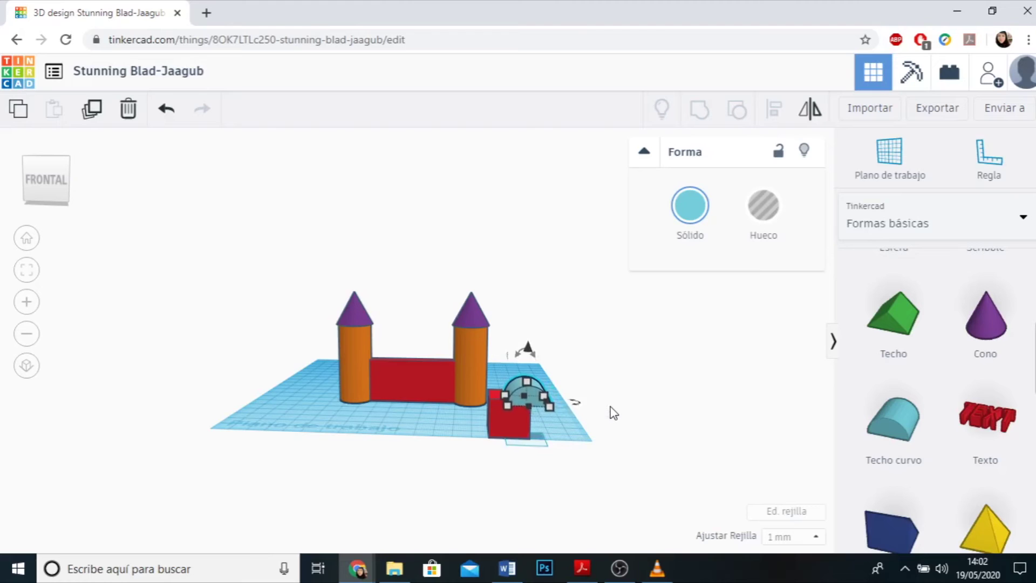
{"action": "key", "text": "Right"}
{"action": "key", "text": "Right"}
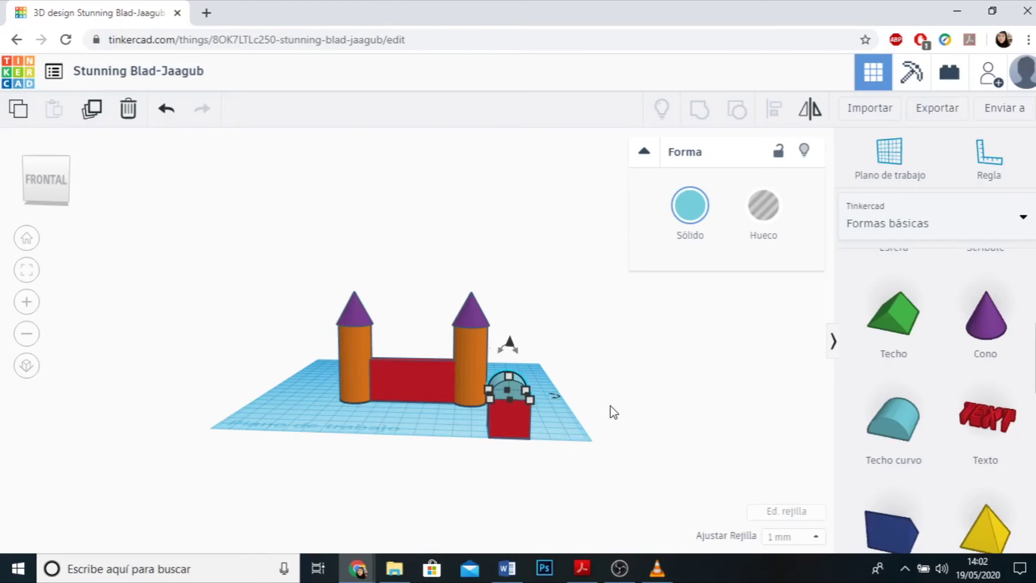
{"action": "left_click", "coordinate": [529, 481]}
{"action": "right_click_drag", "start_coordinate": [529, 484], "coordinate": [683, 449]}
{"action": "left_click", "coordinate": [682, 449]}
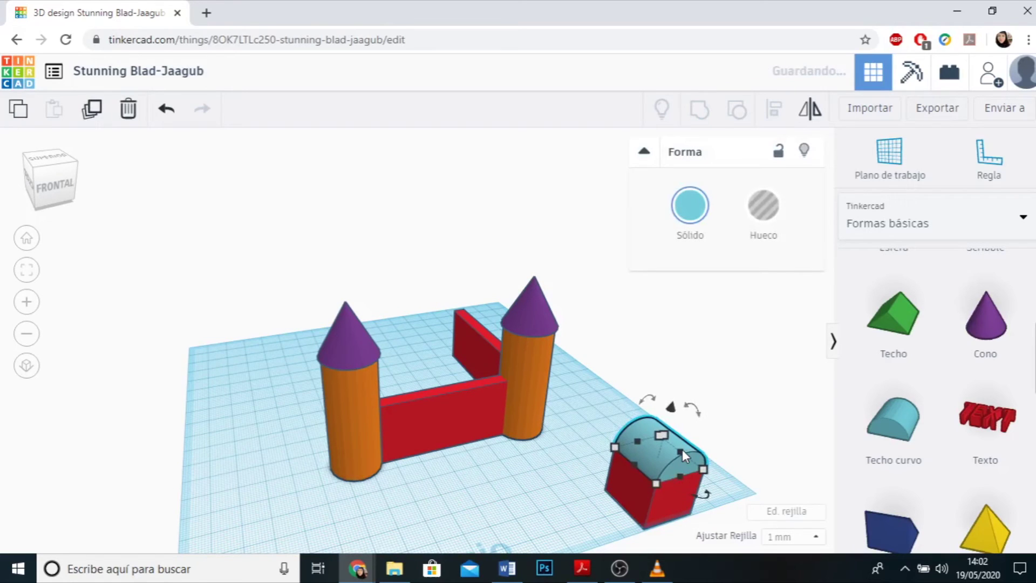
{"action": "left_click", "coordinate": [751, 463]}
{"action": "right_click_drag", "start_coordinate": [740, 507], "coordinate": [632, 370]}
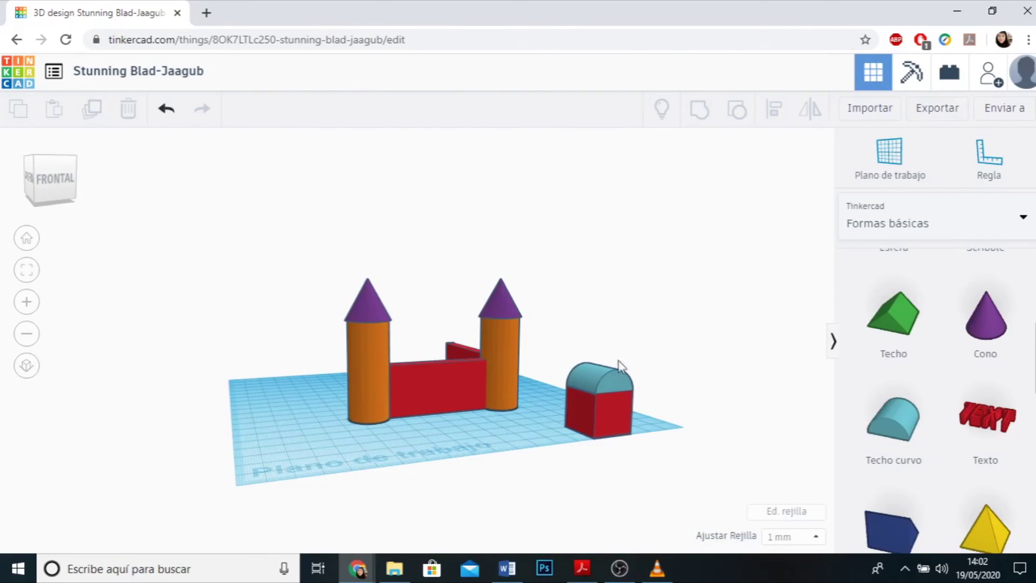
- Group the red cube and the curved roof into one arched shape and turn it into a hole
{"action": "left_click_drag", "start_coordinate": [546, 327], "coordinate": [663, 474]}
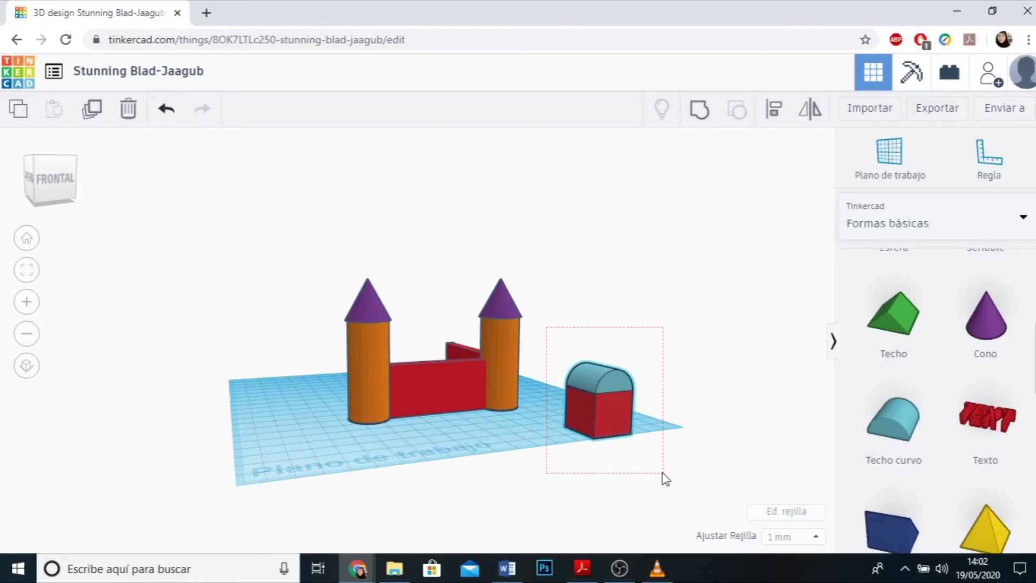
{"action": "left_click_drag", "start_coordinate": [663, 474], "coordinate": [663, 474]}
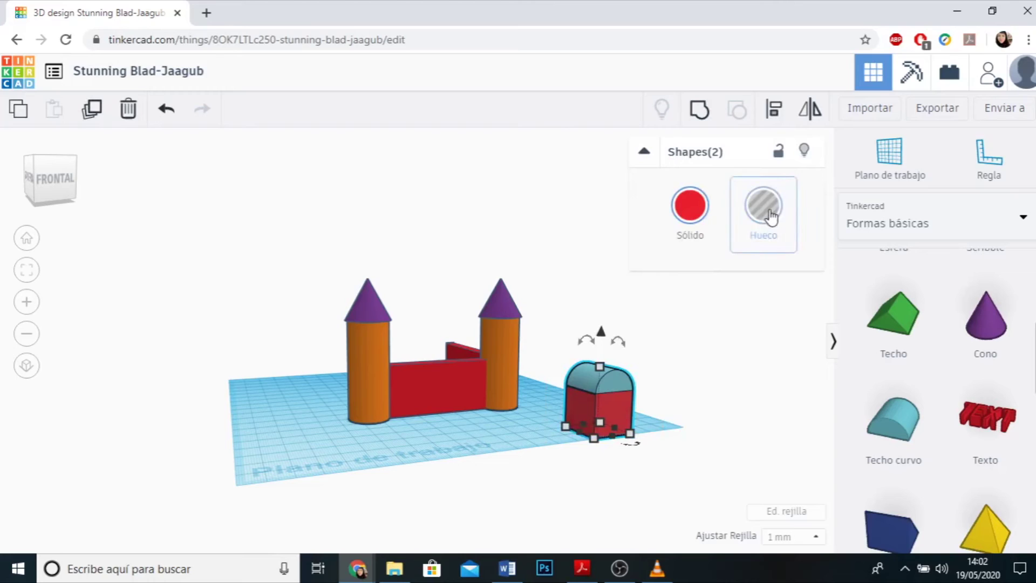
{"action": "left_click", "coordinate": [700, 110]}
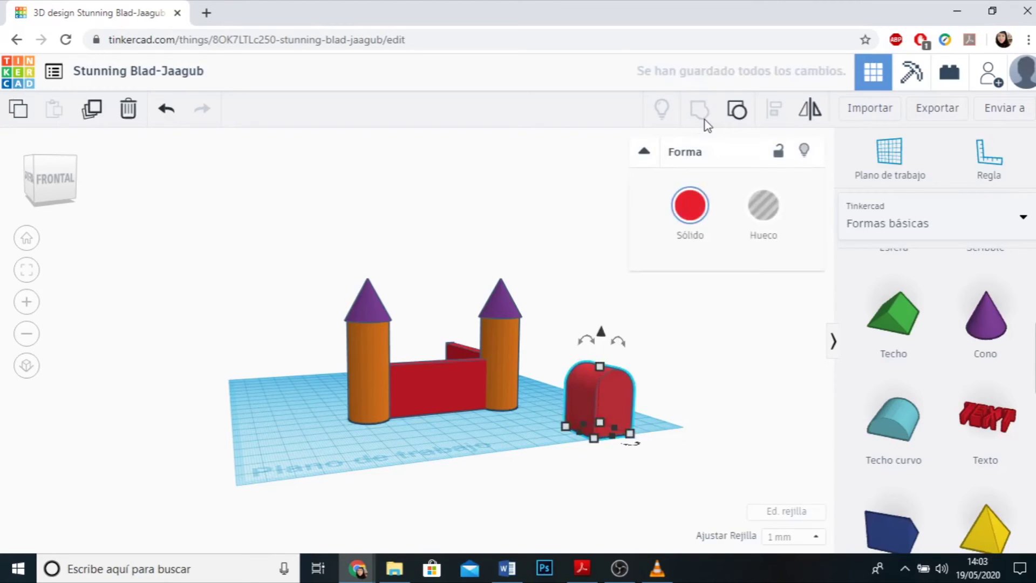
{"action": "left_click", "coordinate": [776, 229]}
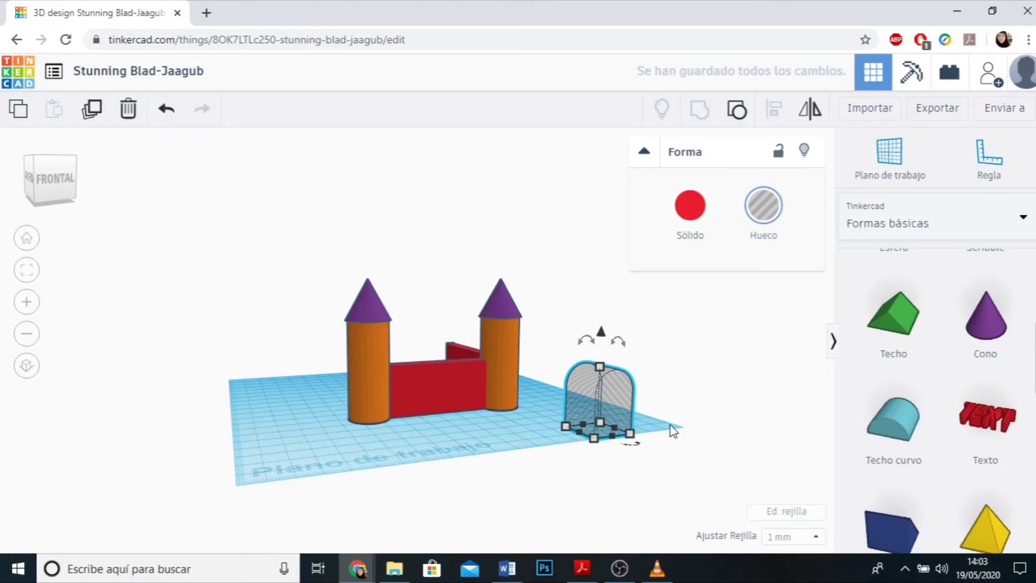
- Move the arched hole onto the front wall between the two towers and set its height to 15 mm
{"action": "left_click_drag", "start_coordinate": [615, 409], "coordinate": [449, 391]}
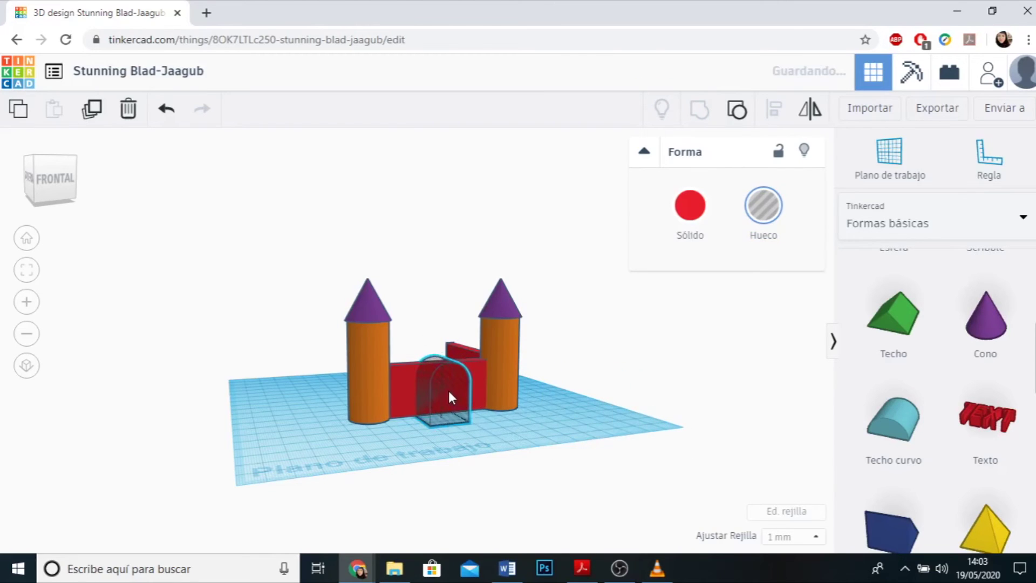
{"action": "left_click", "coordinate": [547, 470]}
{"action": "right_click_drag", "start_coordinate": [546, 469], "coordinate": [426, 394]}
{"action": "left_click", "coordinate": [424, 387]}
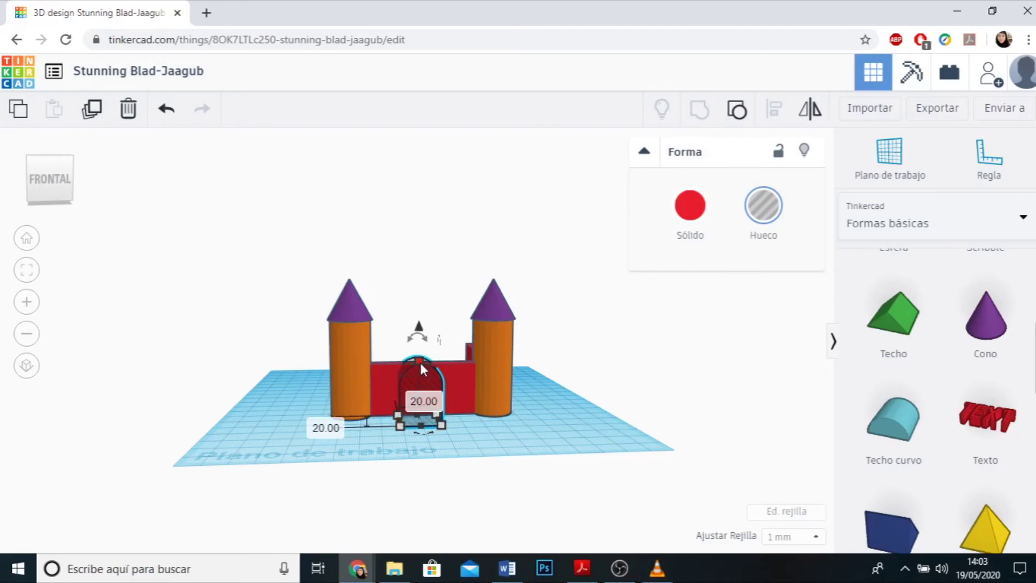
{"action": "type", "text": "15"}
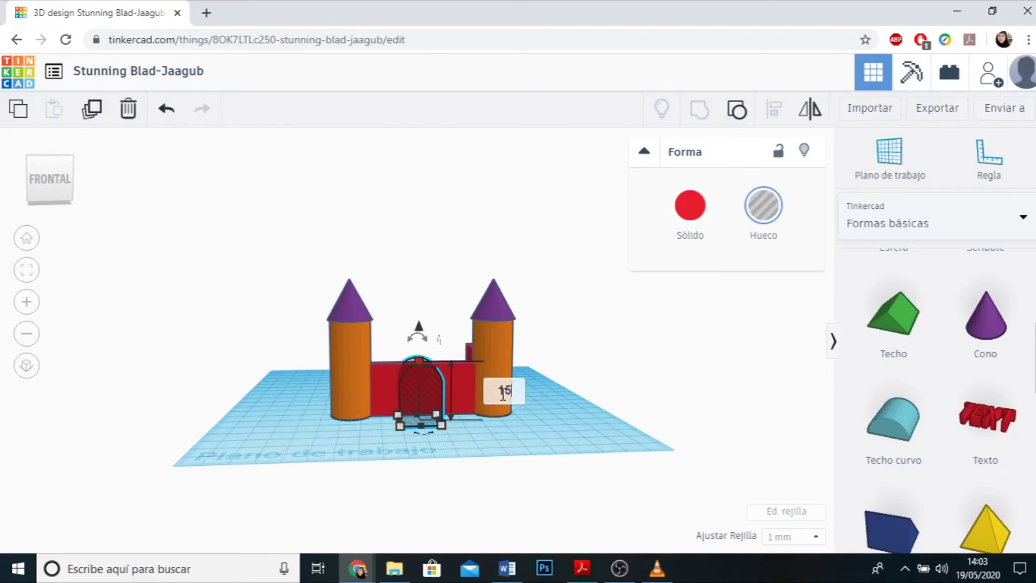
{"action": "key", "text": "Return"}
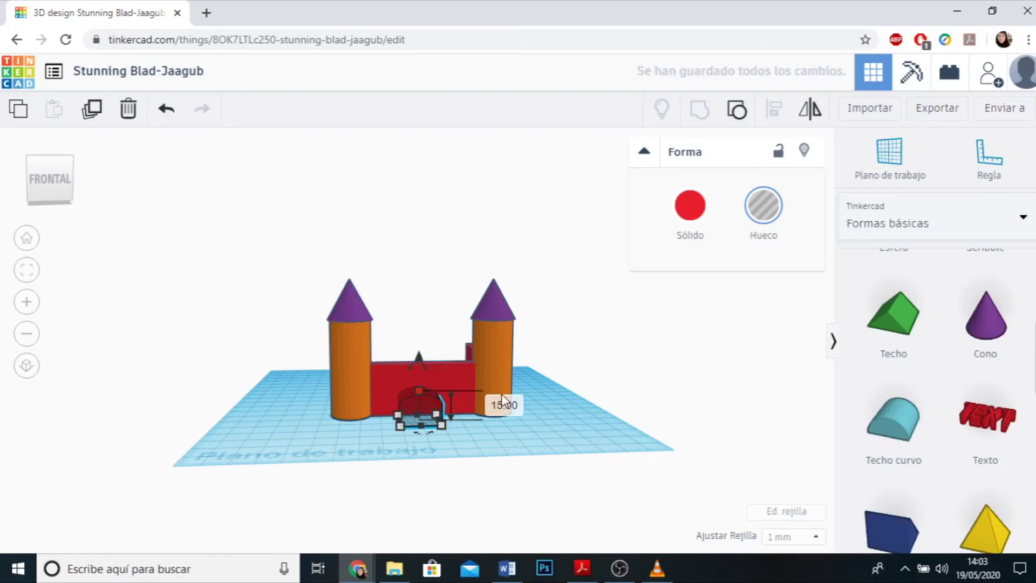
- Narrow the arched hole to 13 mm wide, keeping its depth at 20 mm
{"action": "left_click", "coordinate": [451, 459]}
{"action": "scroll", "coordinate": [450, 459], "scroll_direction": "up", "scroll_amount": 2}
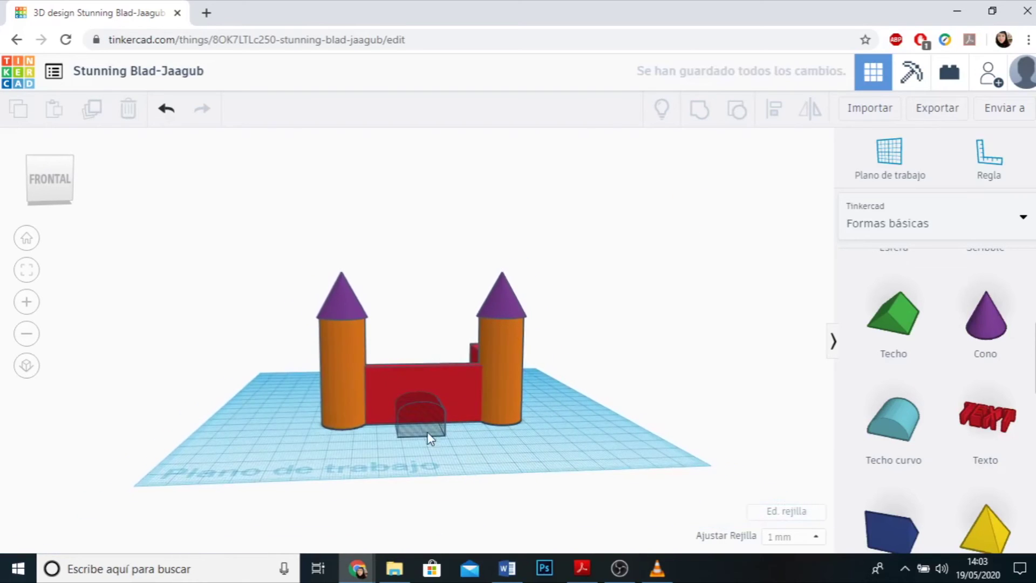
{"action": "left_click_drag", "start_coordinate": [427, 429], "coordinate": [415, 443]}
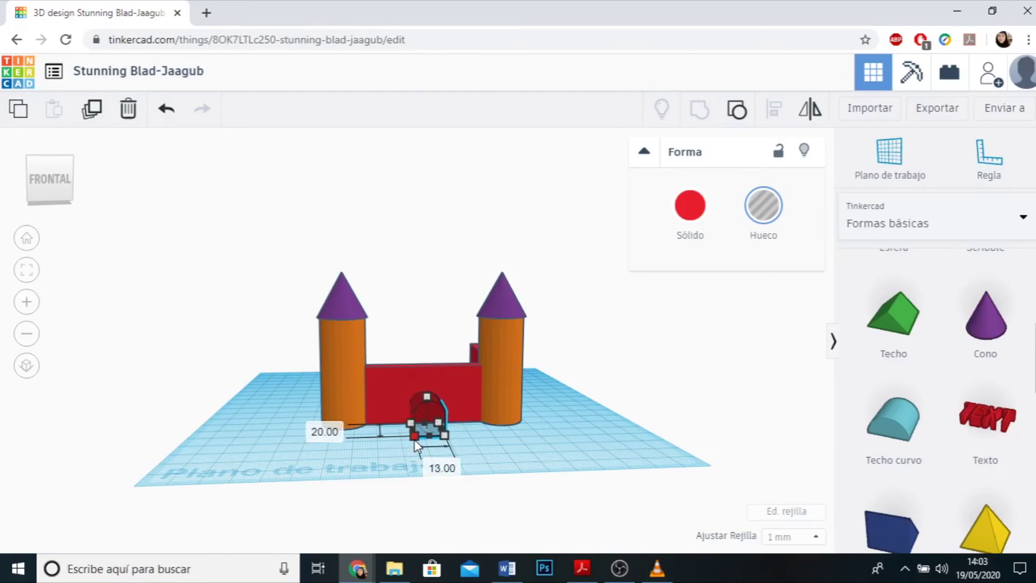
{"action": "left_click", "coordinate": [492, 459]}
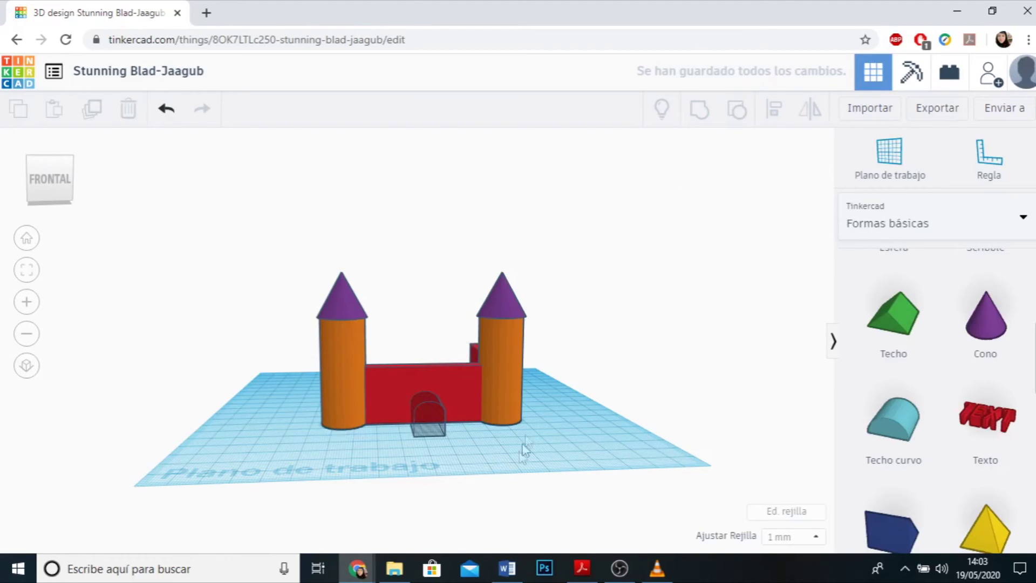
- Centre the arched hole sideways on the front wall, using the straight front view
{"action": "left_click", "coordinate": [26, 270]}
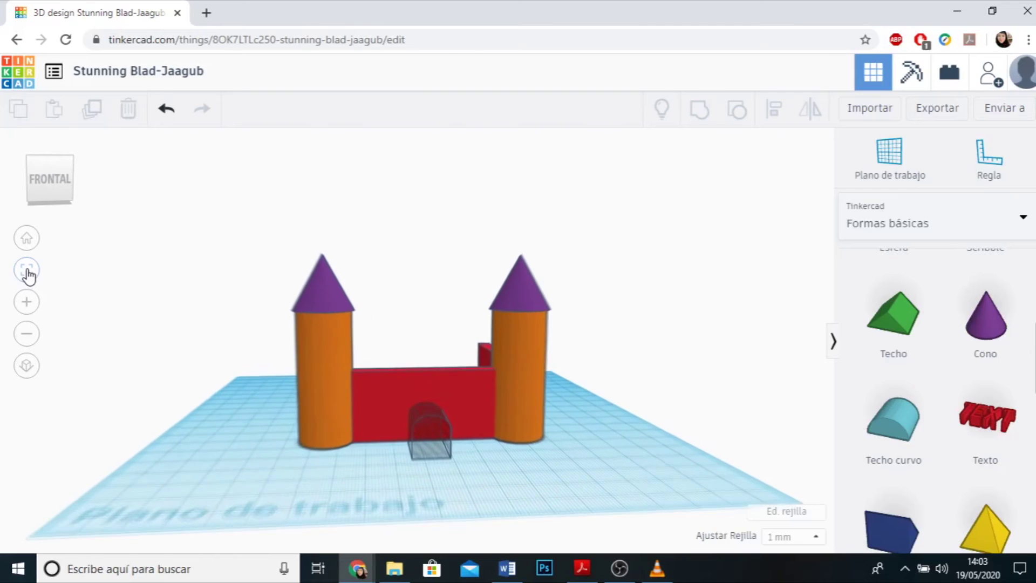
{"action": "left_click", "coordinate": [47, 186]}
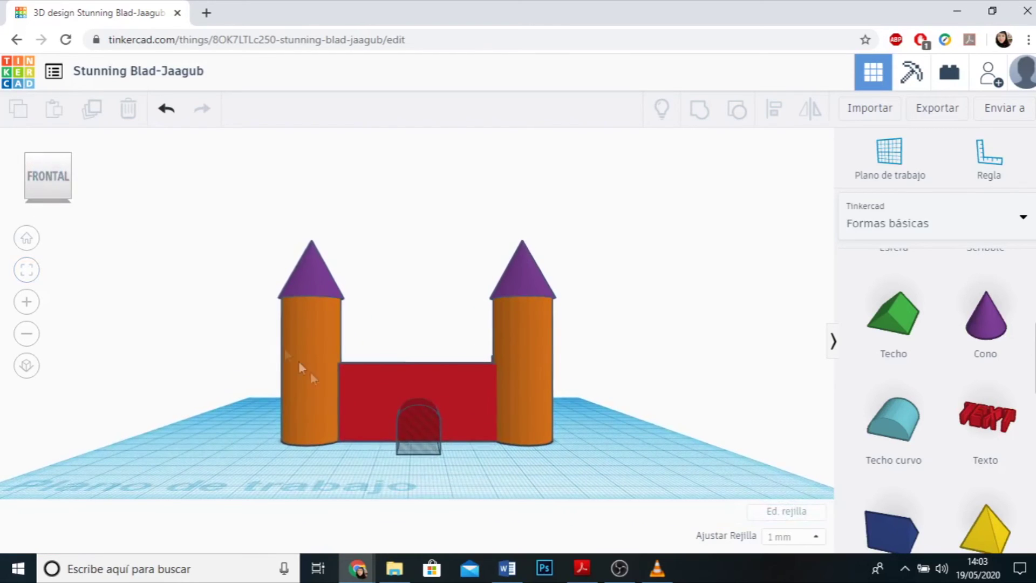
{"action": "left_click", "coordinate": [422, 448]}
{"action": "key", "text": "Right"}
{"action": "key", "text": "Right"}
{"action": "key", "text": "Left"}
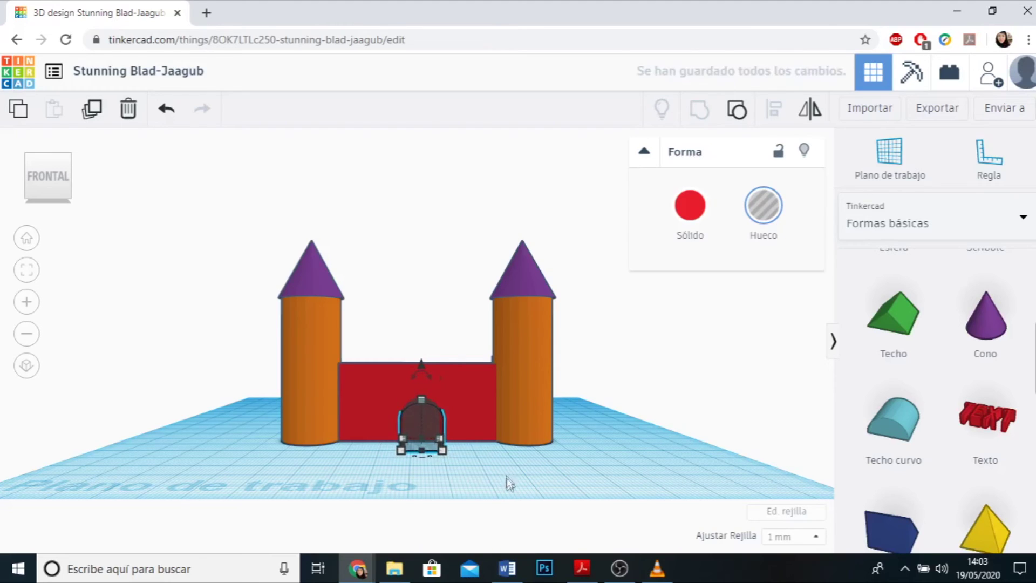
{"action": "left_click", "coordinate": [508, 485]}
- Push the arched hole back from its front position so that it passes through both faces of the front wall
{"action": "right_click_drag", "start_coordinate": [457, 300], "coordinate": [470, 472]}
{"action": "left_click", "coordinate": [428, 424]}
{"action": "key", "text": "Up"}
{"action": "key", "text": "Up"}
{"action": "left_click", "coordinate": [487, 356]}
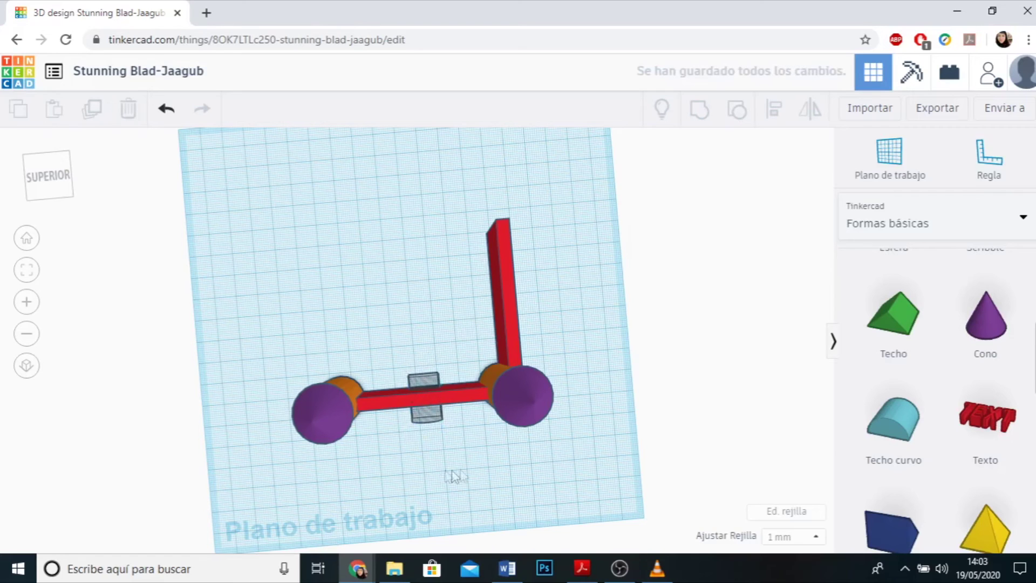
- Duplicate the front right tower and move the copy to the free rear end of the side wall
{"action": "right_click_drag", "start_coordinate": [495, 482], "coordinate": [476, 412]}
{"action": "scroll", "coordinate": [474, 412], "scroll_direction": "down", "scroll_amount": 2}
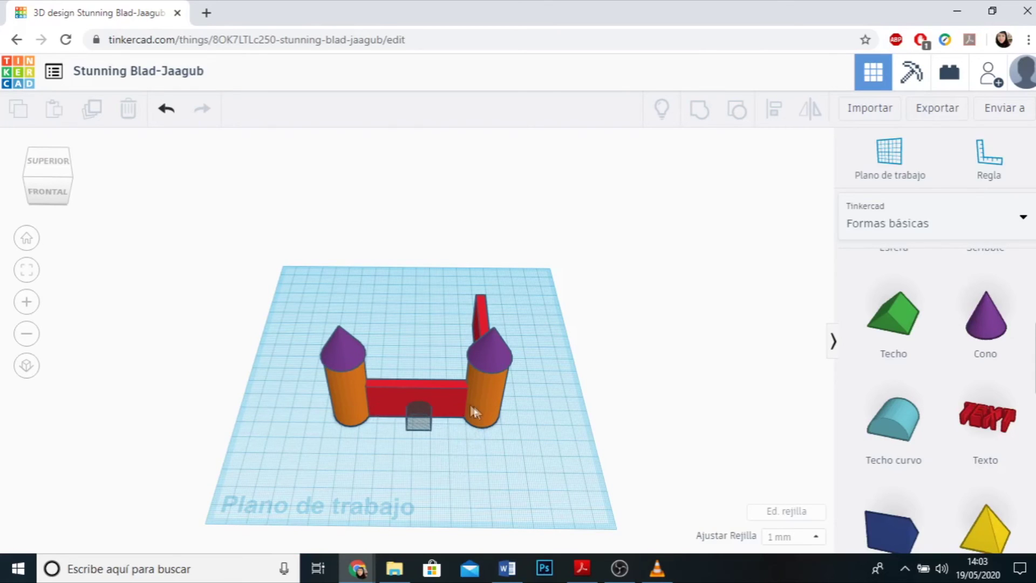
{"action": "right_click_drag", "start_coordinate": [565, 458], "coordinate": [341, 403]}
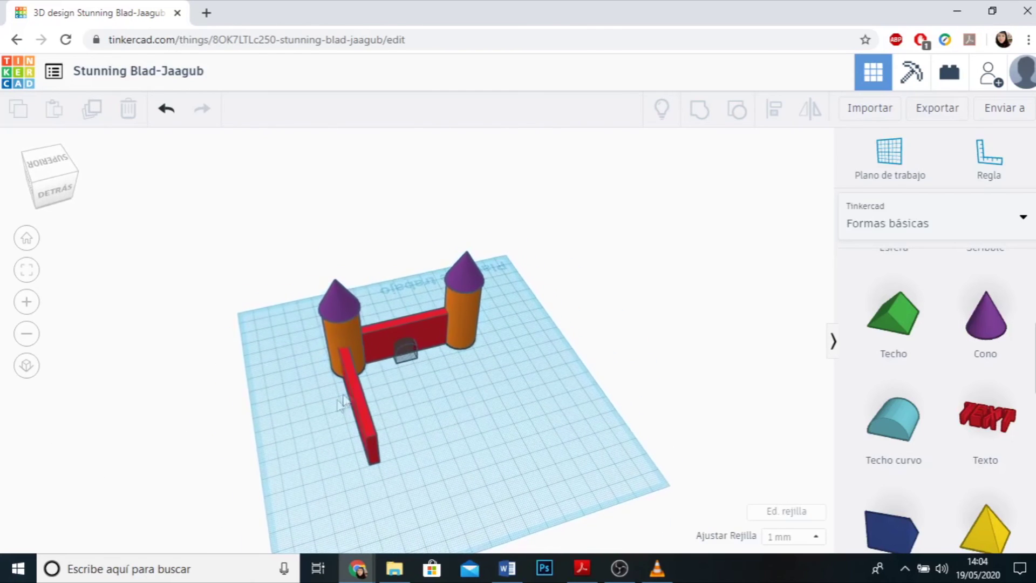
{"action": "left_click", "coordinate": [351, 334]}
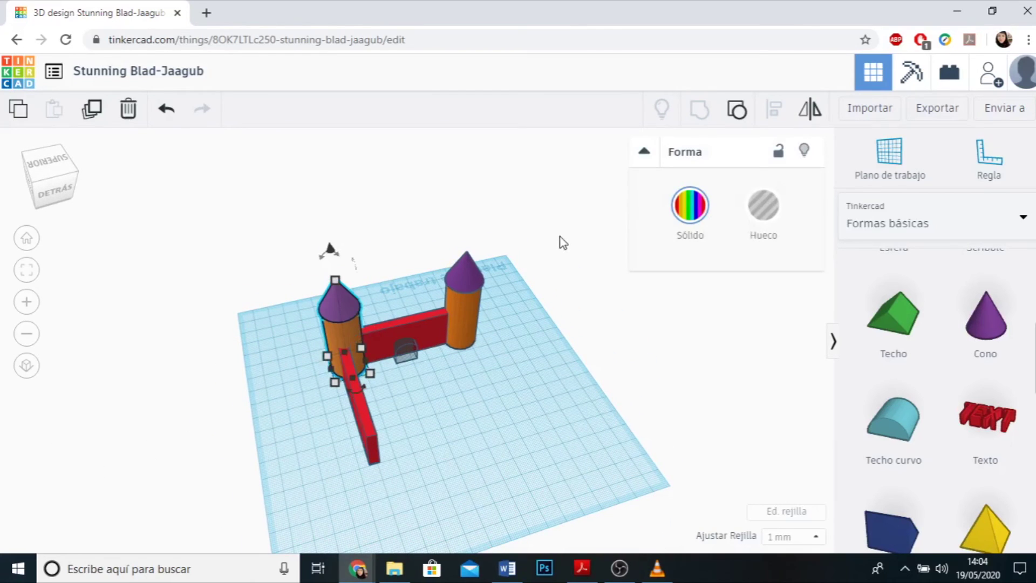
{"action": "left_click", "coordinate": [91, 110]}
{"action": "key", "text": "Down"}
{"action": "key", "text": "Down"}
{"action": "key", "text": "Down"}
{"action": "key", "text": "Down"}
{"action": "key", "text": "Down"}
{"action": "key", "text": "Down"}
{"action": "key", "text": "Down"}
{"action": "key", "text": "Down"}
{"action": "key", "text": "Down"}
{"action": "key", "text": "Down"}
{"action": "key", "text": "Down"}
{"action": "key", "text": "Down"}
{"action": "key", "text": "Down"}
{"action": "key", "text": "Down"}
{"action": "key", "text": "Down"}
{"action": "key", "text": "Down"}
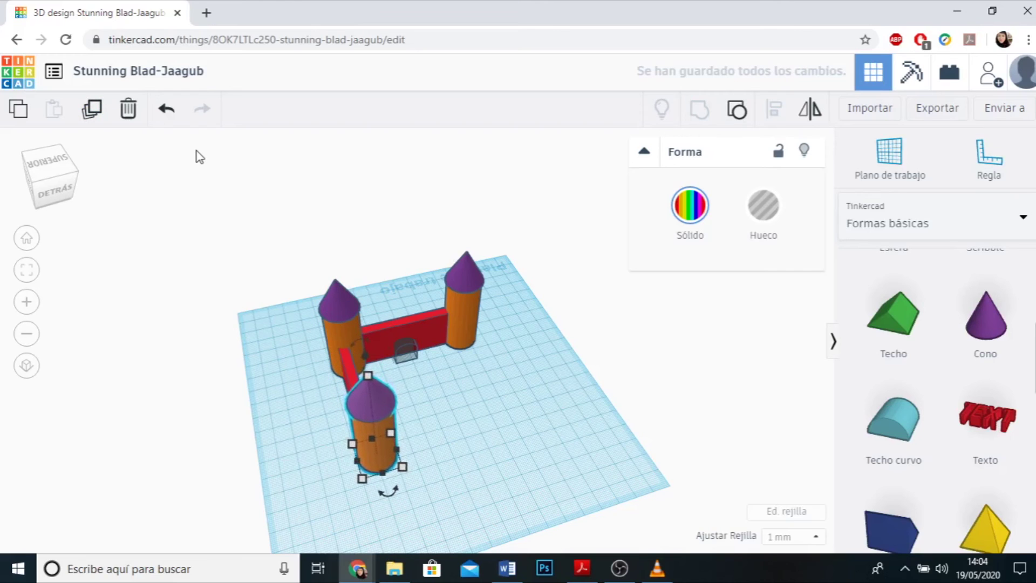
{"action": "left_click", "coordinate": [542, 410]}
- Duplicate the right side wall and move the copy across so it runs back from the front left tower
{"action": "right_click_drag", "start_coordinate": [542, 411], "coordinate": [277, 439]}
{"action": "left_click", "coordinate": [386, 304]}
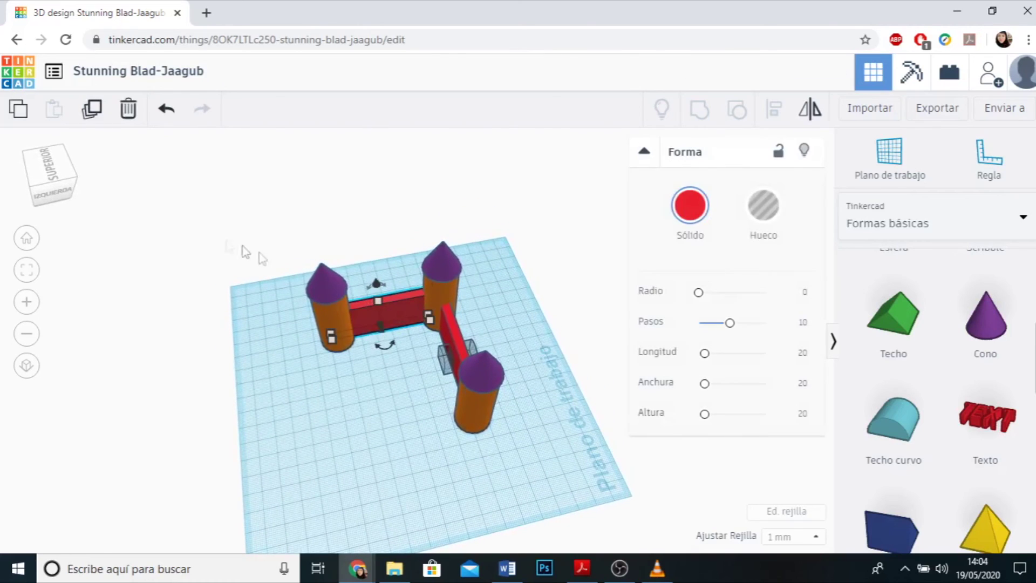
{"action": "left_click", "coordinate": [92, 110]}
{"action": "key", "text": "Down"}
{"action": "key", "text": "Down"}
{"action": "key", "text": "Down"}
{"action": "key", "text": "Down"}
{"action": "key", "text": "Down"}
{"action": "key", "text": "Down"}
{"action": "key", "text": "Down"}
{"action": "key", "text": "Down"}
{"action": "key", "text": "Down"}
{"action": "key", "text": "Down"}
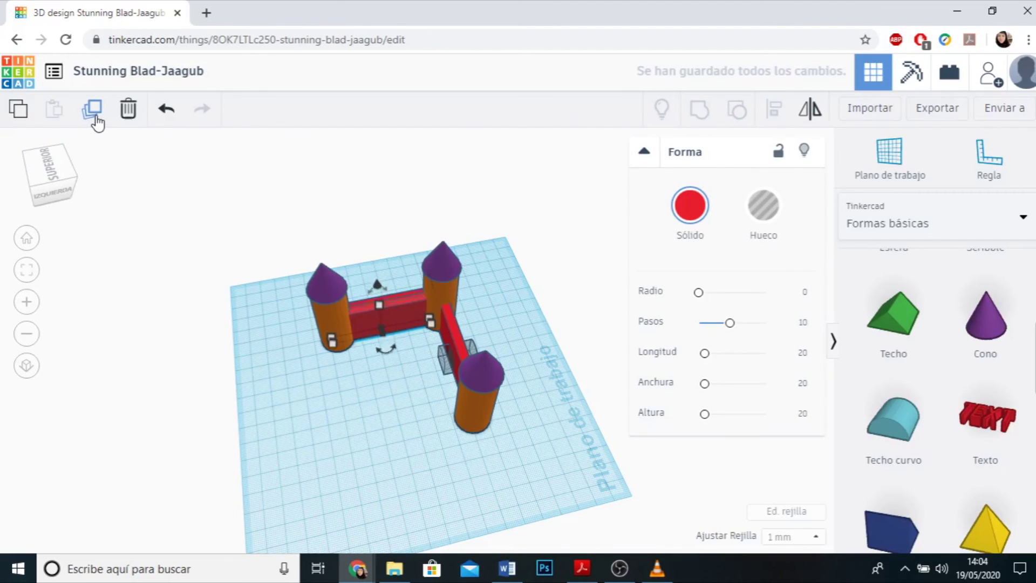
{"action": "key", "text": "Down"}
{"action": "key", "text": "Down"}
{"action": "key", "text": "Down"}
{"action": "key", "text": "Down"}
{"action": "key", "text": "Down"}
{"action": "key", "text": "Down"}
{"action": "key", "text": "Down"}
{"action": "key", "text": "Down"}
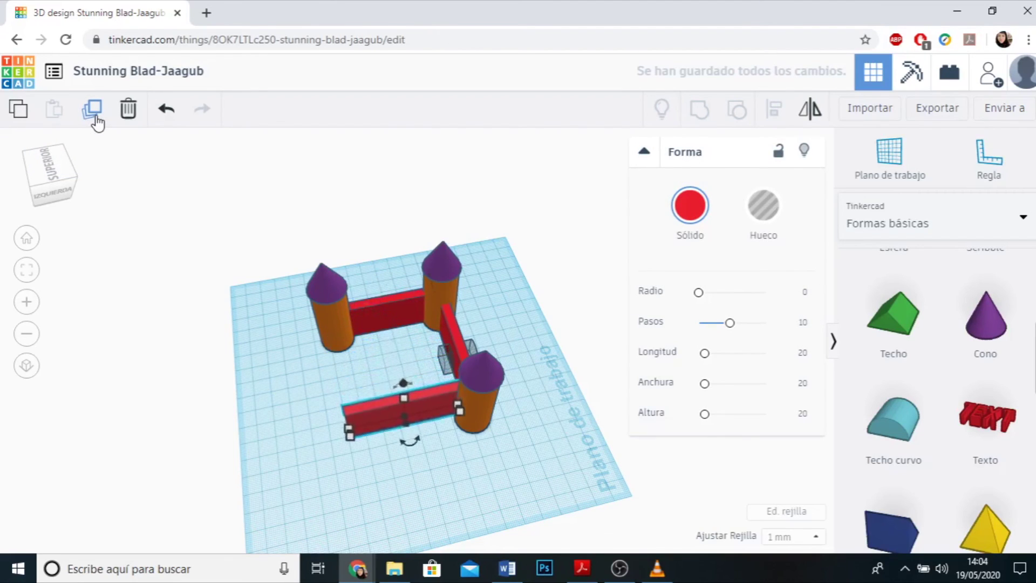
{"action": "key", "text": "Down"}
{"action": "key", "text": "Down"}
{"action": "key", "text": "Down"}
{"action": "key", "text": "Down"}
{"action": "key", "text": "Down"}
{"action": "key", "text": "Down"}
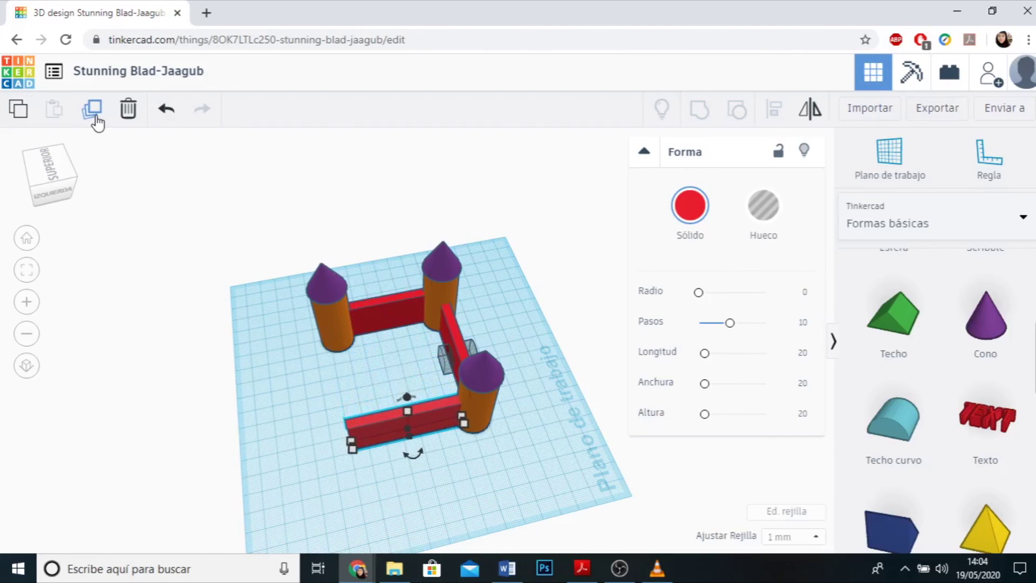
{"action": "key", "text": "Up"}
{"action": "left_click", "coordinate": [503, 446]}
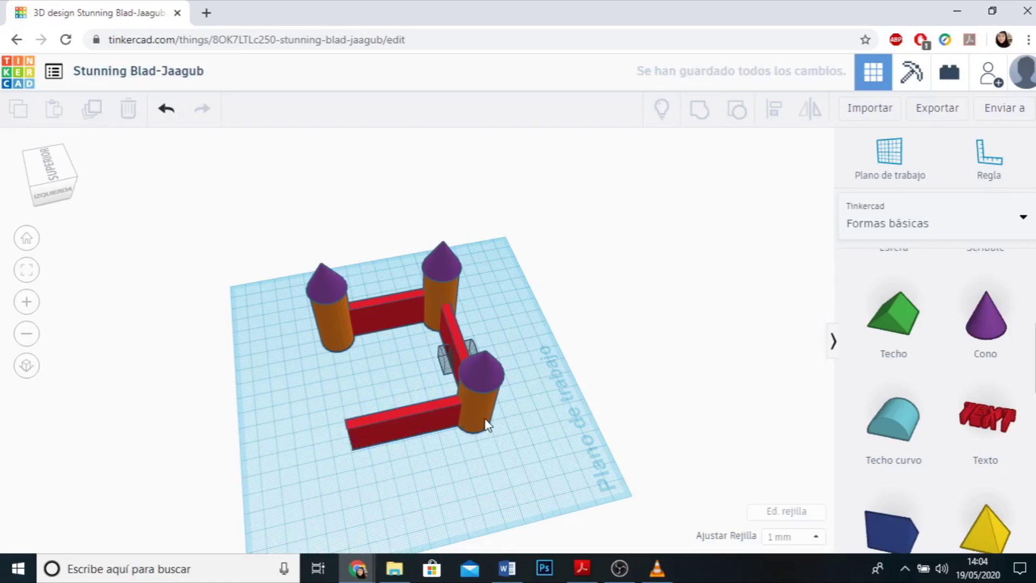
- Duplicate the front left tower and move the copy to the free rear end of the left side wall
{"action": "left_click", "coordinate": [486, 423]}
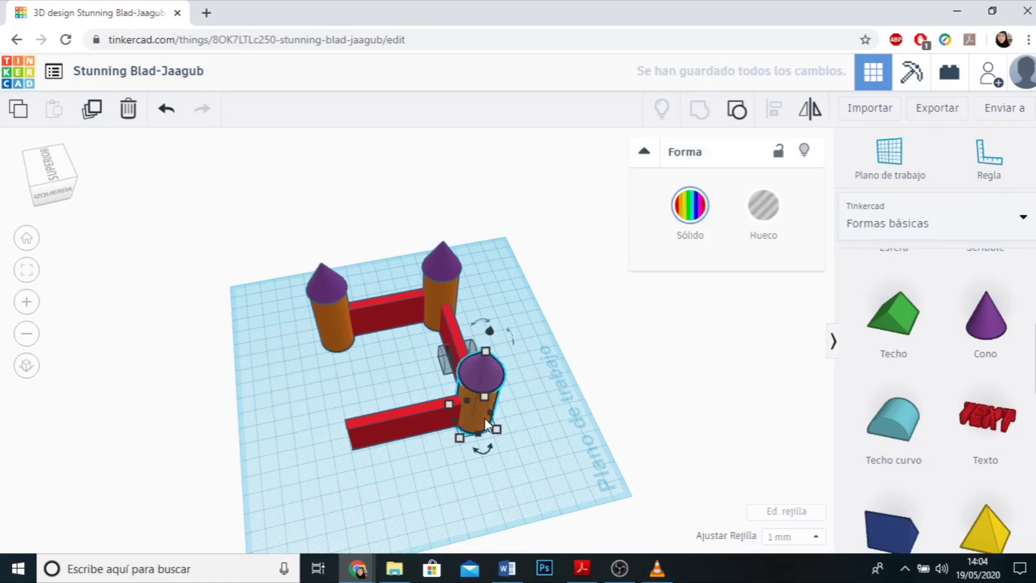
{"action": "left_click", "coordinate": [93, 112]}
{"action": "key", "text": "Left"}
{"action": "key", "text": "Left"}
{"action": "key", "text": "Left"}
{"action": "key", "text": "Left"}
{"action": "key", "text": "Left"}
{"action": "key", "text": "Left"}
{"action": "key", "text": "Left"}
{"action": "key", "text": "Left"}
{"action": "key", "text": "Left"}
{"action": "key", "text": "Left"}
{"action": "key", "text": "Left"}
{"action": "key", "text": "Left"}
{"action": "key", "text": "Left"}
{"action": "key", "text": "Left"}
{"action": "key", "text": "Left"}
{"action": "key", "text": "Left"}
{"action": "key", "text": "Left"}
{"action": "key", "text": "Left"}
{"action": "key", "text": "Left"}
{"action": "key", "text": "Left"}
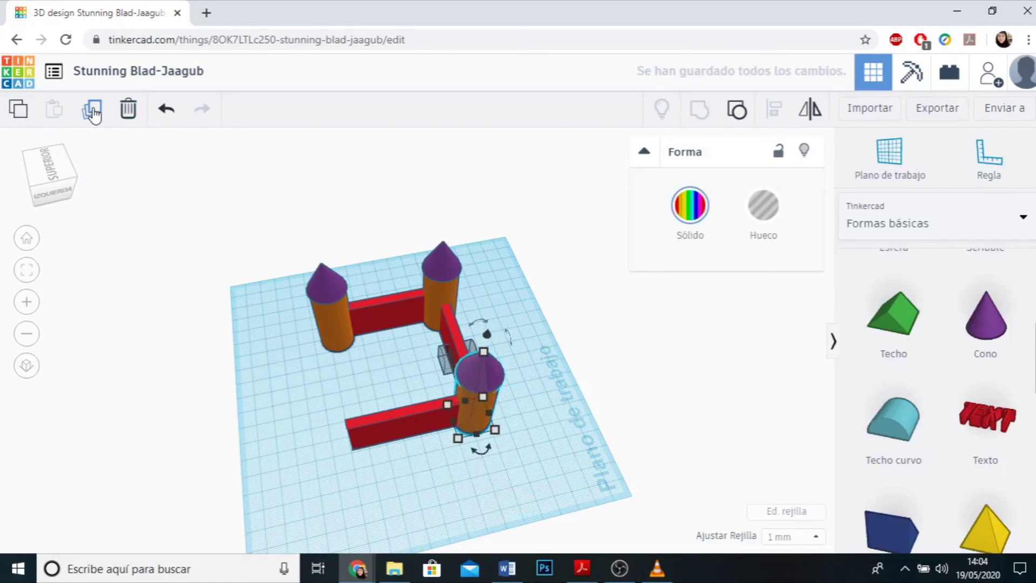
{"action": "key", "text": "Left"}
{"action": "key", "text": "Left"}
{"action": "key", "text": "Left"}
{"action": "key", "text": "Left"}
{"action": "key", "text": "Left"}
{"action": "key", "text": "Left"}
{"action": "key", "text": "Left"}
{"action": "key", "text": "Left"}
{"action": "key", "text": "Left"}
{"action": "key", "text": "Left"}
{"action": "key", "text": "Left"}
{"action": "key", "text": "Left"}
{"action": "key", "text": "Left"}
{"action": "key", "text": "Left"}
{"action": "key", "text": "Left"}
{"action": "key", "text": "Left"}
{"action": "key", "text": "Left"}
{"action": "key", "text": "Left"}
{"action": "key", "text": "Left"}
{"action": "key", "text": "Left"}
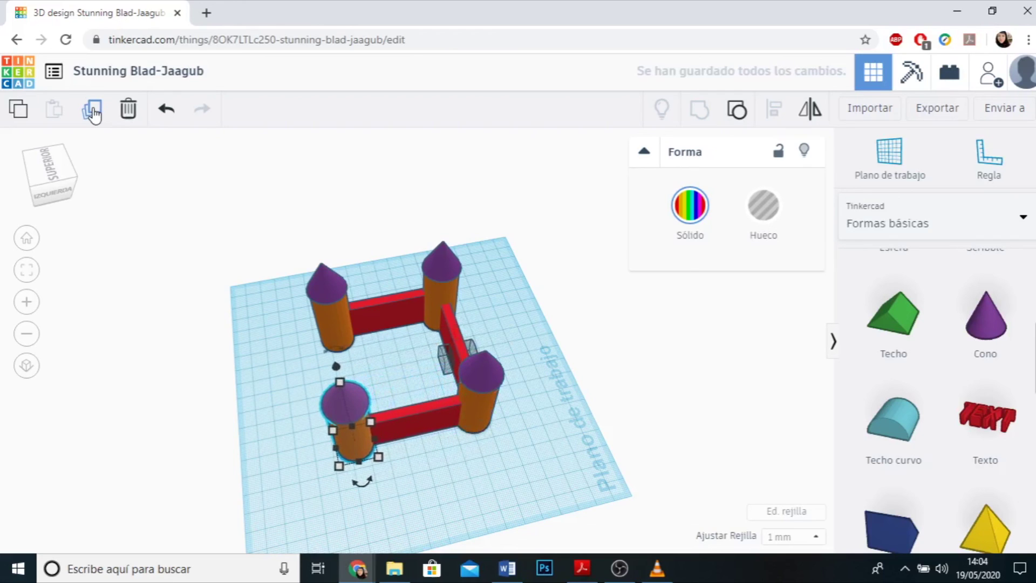
{"action": "left_click", "coordinate": [469, 493]}
- Duplicate the front wall and move the copy back between the two rear towers to close the castle
{"action": "right_click_drag", "start_coordinate": [421, 507], "coordinate": [632, 488]}
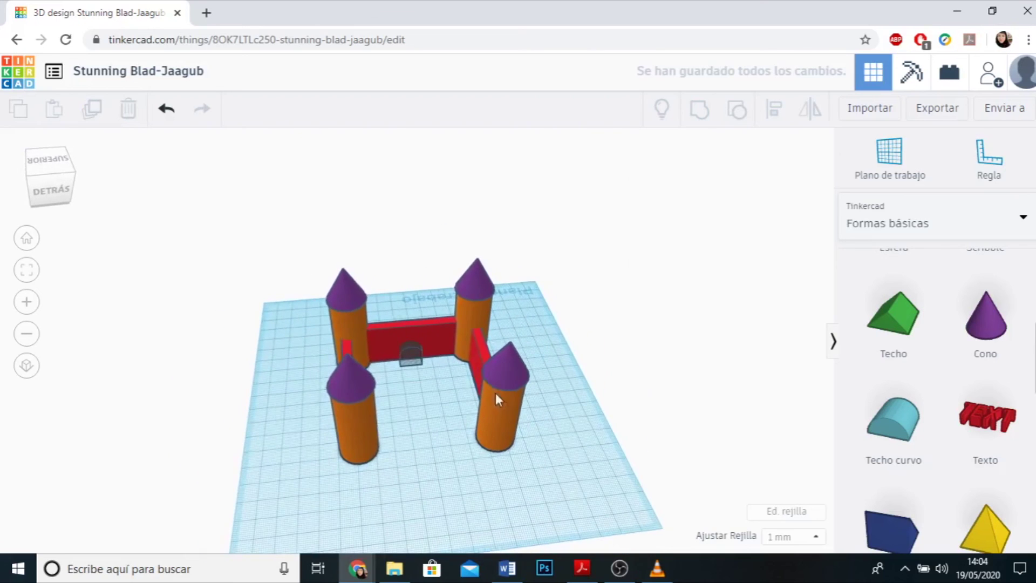
{"action": "left_click", "coordinate": [436, 333]}
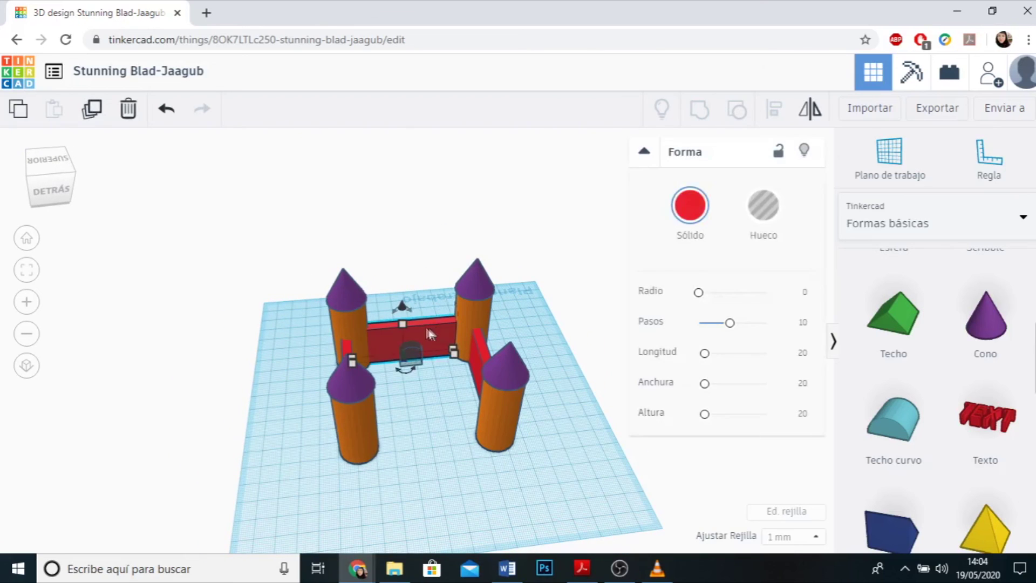
{"action": "left_click", "coordinate": [93, 114]}
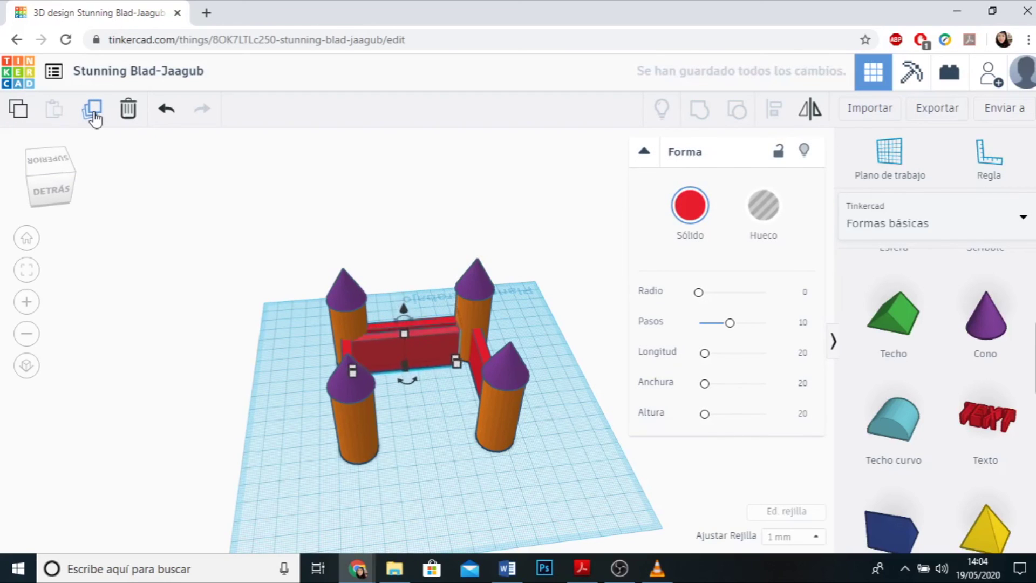
{"action": "key", "text": "Down"}
{"action": "key", "text": "Down"}
{"action": "key", "text": "Down"}
{"action": "key", "text": "Down"}
{"action": "key", "text": "Down"}
{"action": "key", "text": "Down"}
{"action": "key", "text": "Down"}
{"action": "key", "text": "Down"}
{"action": "key", "text": "Down"}
{"action": "key", "text": "Down"}
{"action": "key", "text": "Down"}
{"action": "key", "text": "Down"}
{"action": "key", "text": "Down"}
{"action": "key", "text": "Down"}
{"action": "key", "text": "Down"}
{"action": "key", "text": "Down"}
{"action": "key", "text": "Down"}
{"action": "key", "text": "Down"}
{"action": "key", "text": "Down"}
{"action": "key", "text": "Down"}
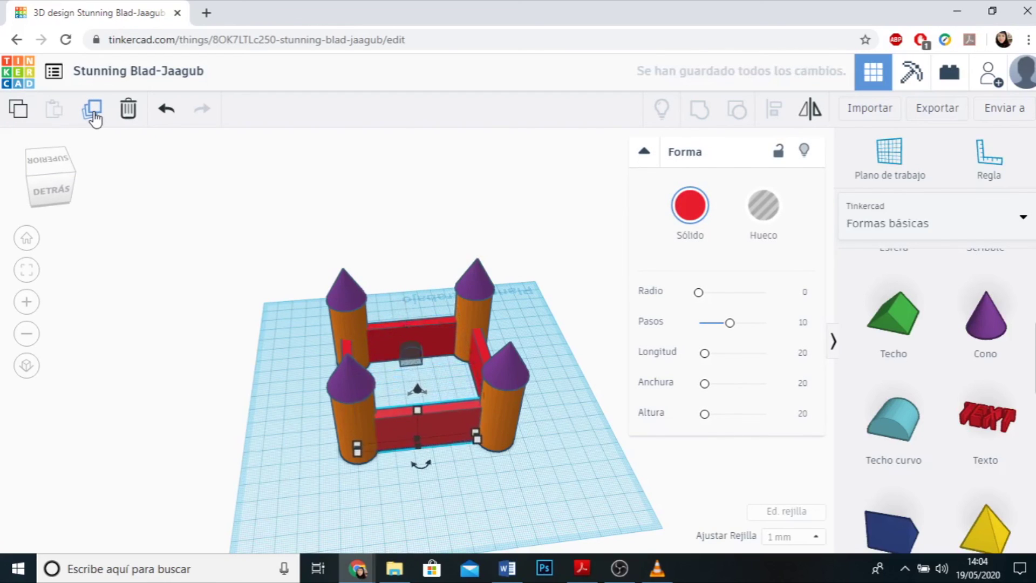
{"action": "key", "text": "Down"}
{"action": "key", "text": "Up"}
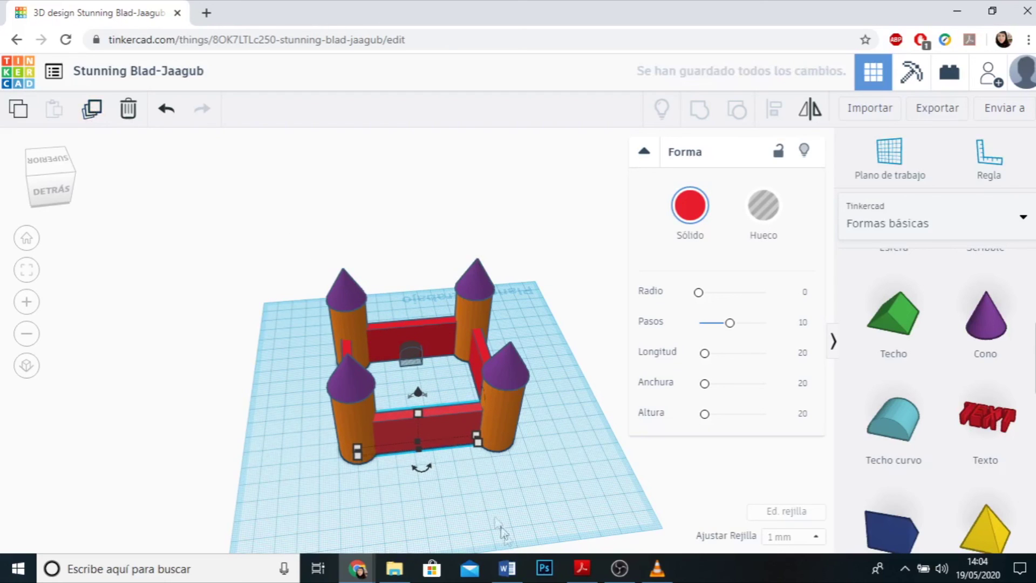
{"action": "left_click", "coordinate": [492, 515]}
- Group all the towers, walls and the arched hole to cut the doorway, and inspect the finished castle
{"action": "right_click_drag", "start_coordinate": [491, 517], "coordinate": [3, 478]}
{"action": "right_click_drag", "start_coordinate": [540, 485], "coordinate": [502, 447]}
{"action": "left_click_drag", "start_coordinate": [231, 216], "coordinate": [596, 474]}
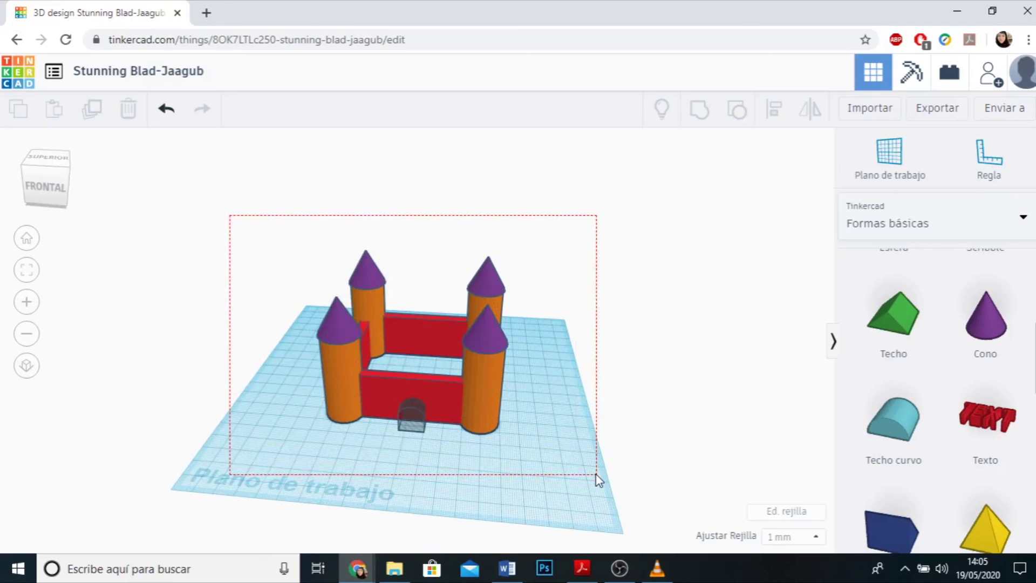
{"action": "left_click_drag", "start_coordinate": [596, 474], "coordinate": [596, 474]}
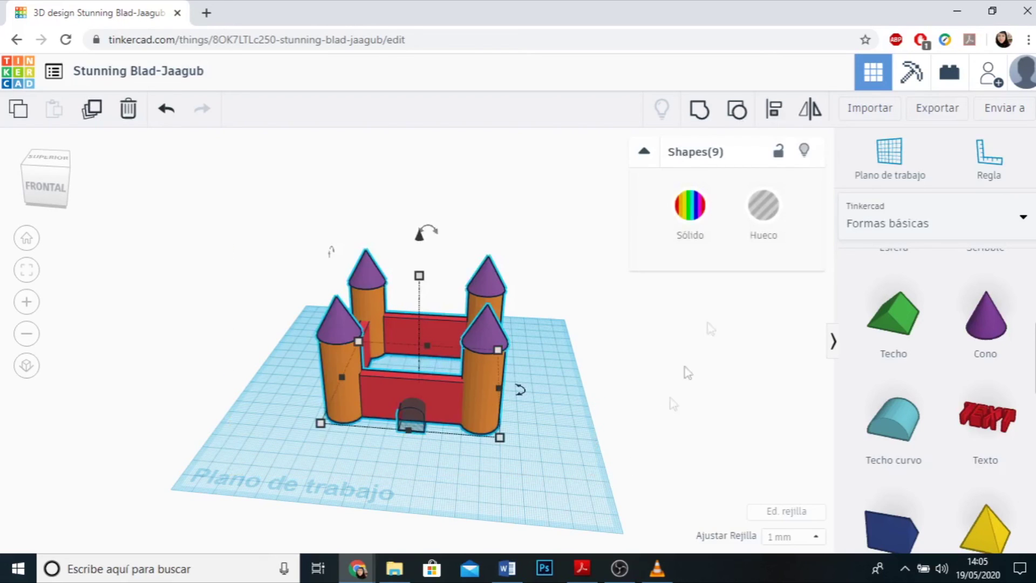
{"action": "left_click", "coordinate": [700, 113]}
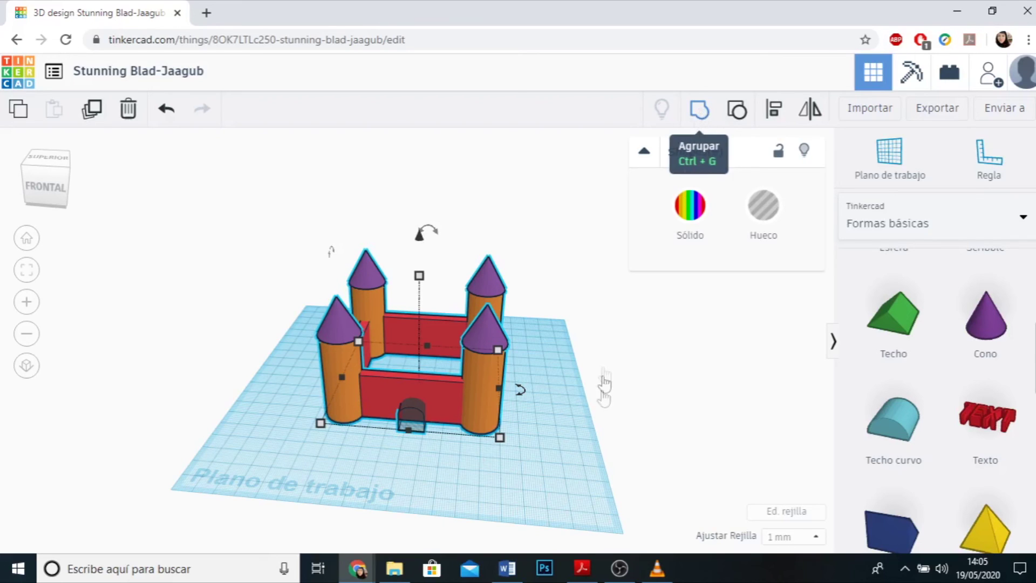
{"action": "left_click", "coordinate": [587, 443]}
{"action": "right_click_drag", "start_coordinate": [588, 465], "coordinate": [523, 464]}
{"action": "scroll", "coordinate": [494, 443], "scroll_direction": "up", "scroll_amount": 5}
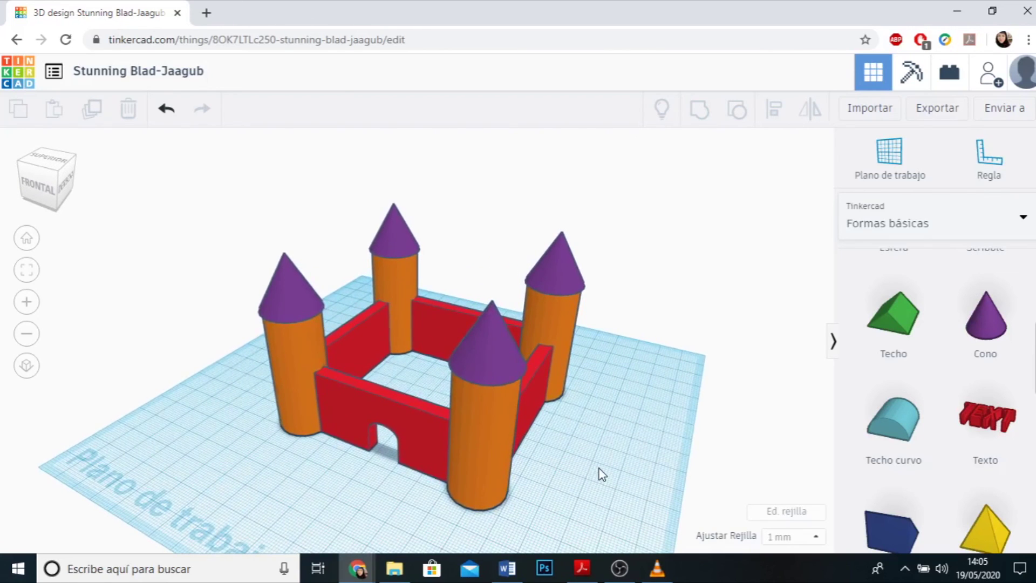
- Rename the design as "Lvl 1 - Castell"
{"action": "left_click", "coordinate": [162, 71]}
{"action": "type", "text": "4"}
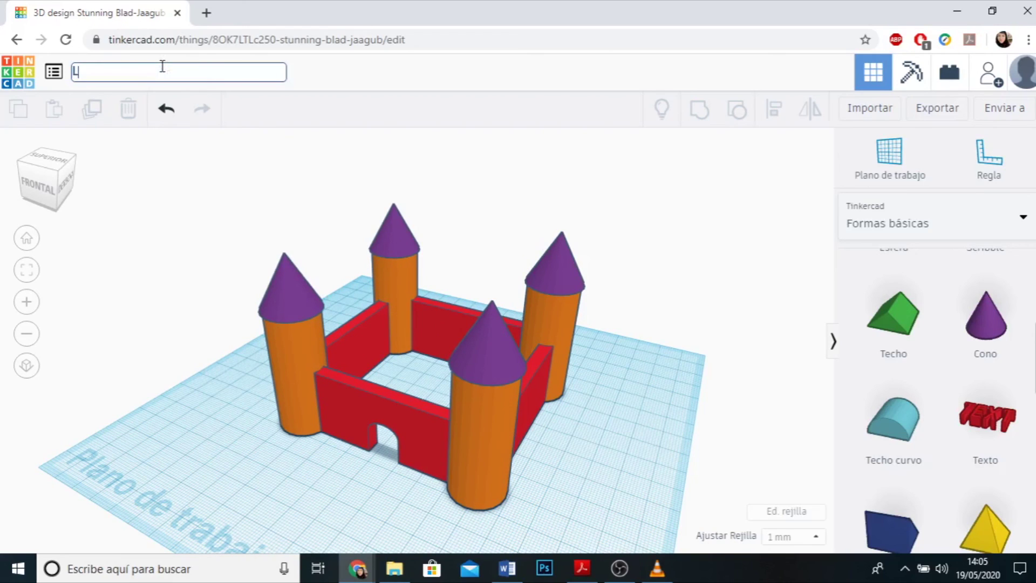
{"action": "type", "text": "vl 1 - Castell"}
{"action": "key", "text": "Return"}
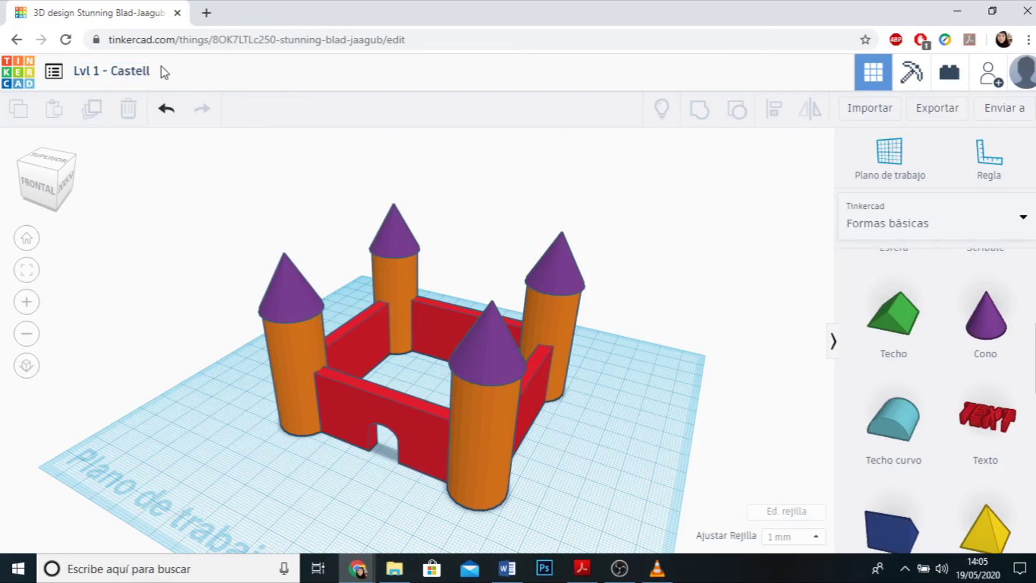